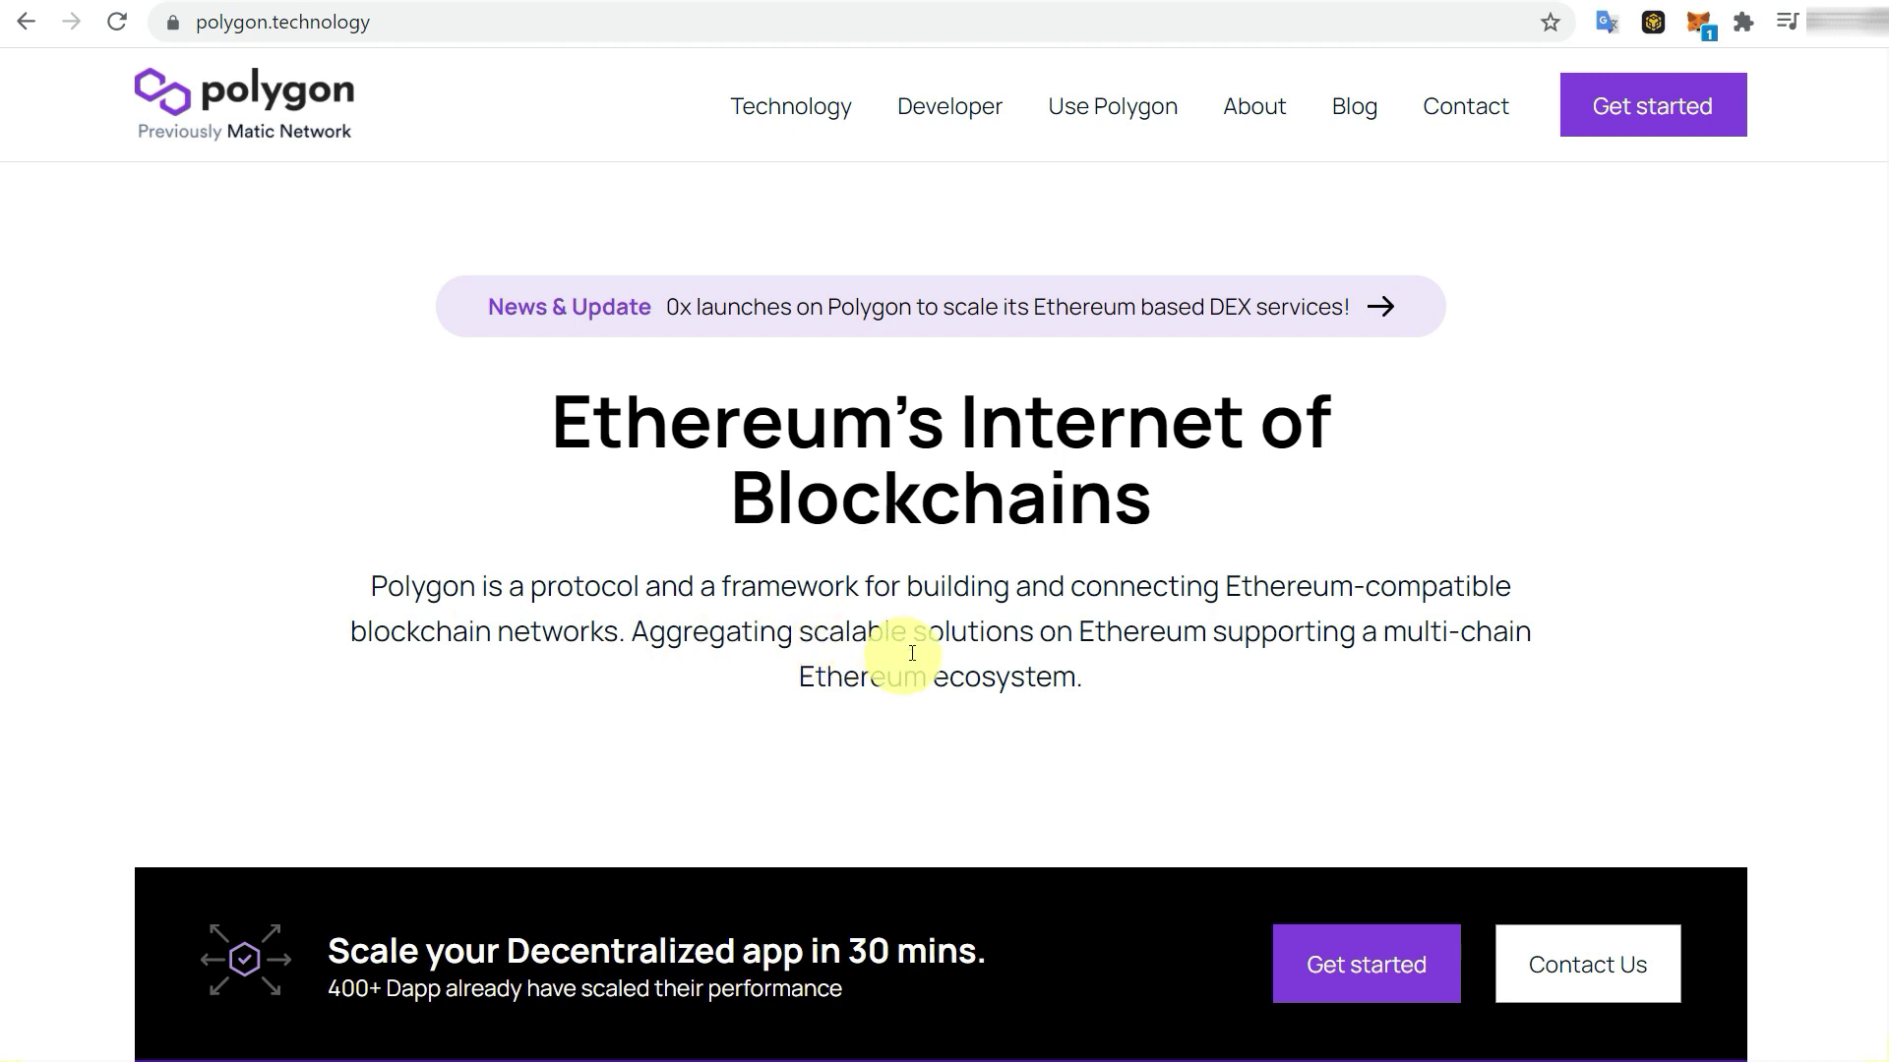
pyautogui.scroll(-5, 1019, 681)
pyautogui.scroll(-3, 1019, 681)
pyautogui.scroll(-3, 1018, 682)
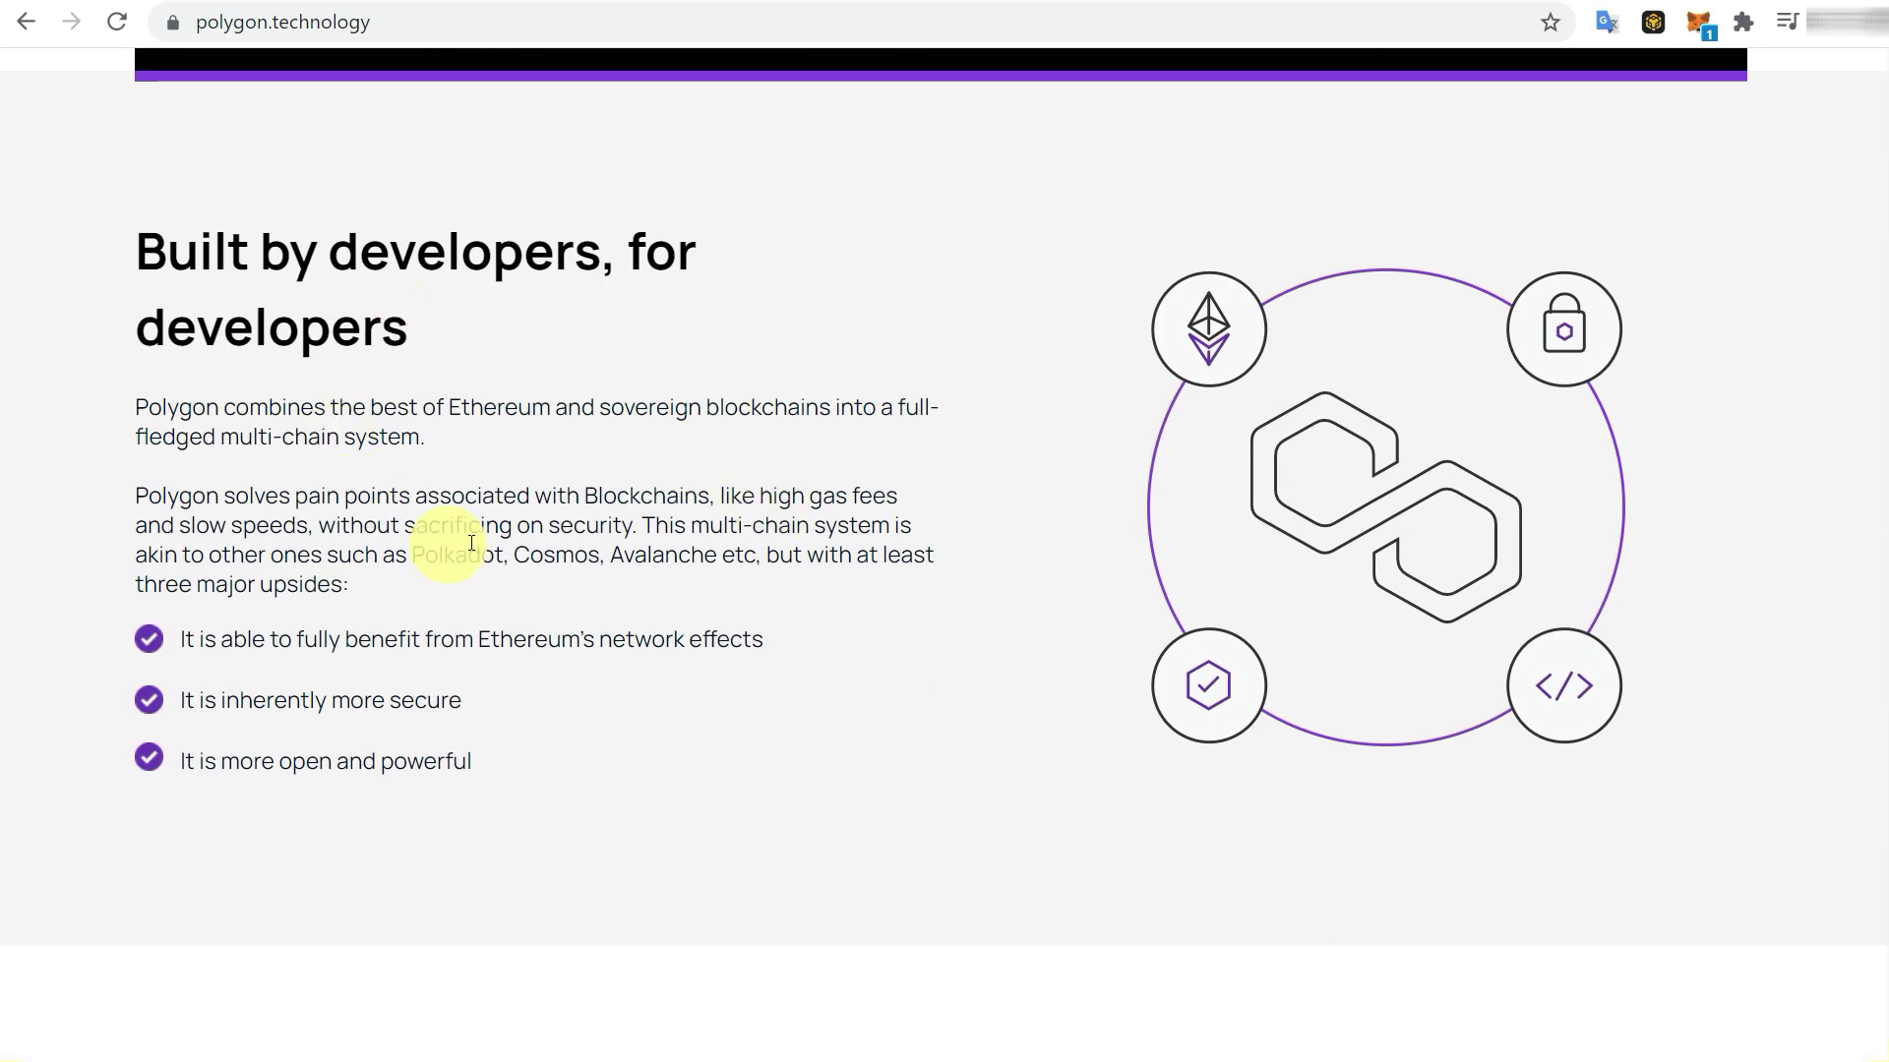
# - Open the MetaMask wallet and its network list to reach the Custom RPC option
pyautogui.moveTo(196, 639); pyautogui.dragTo(560, 639)
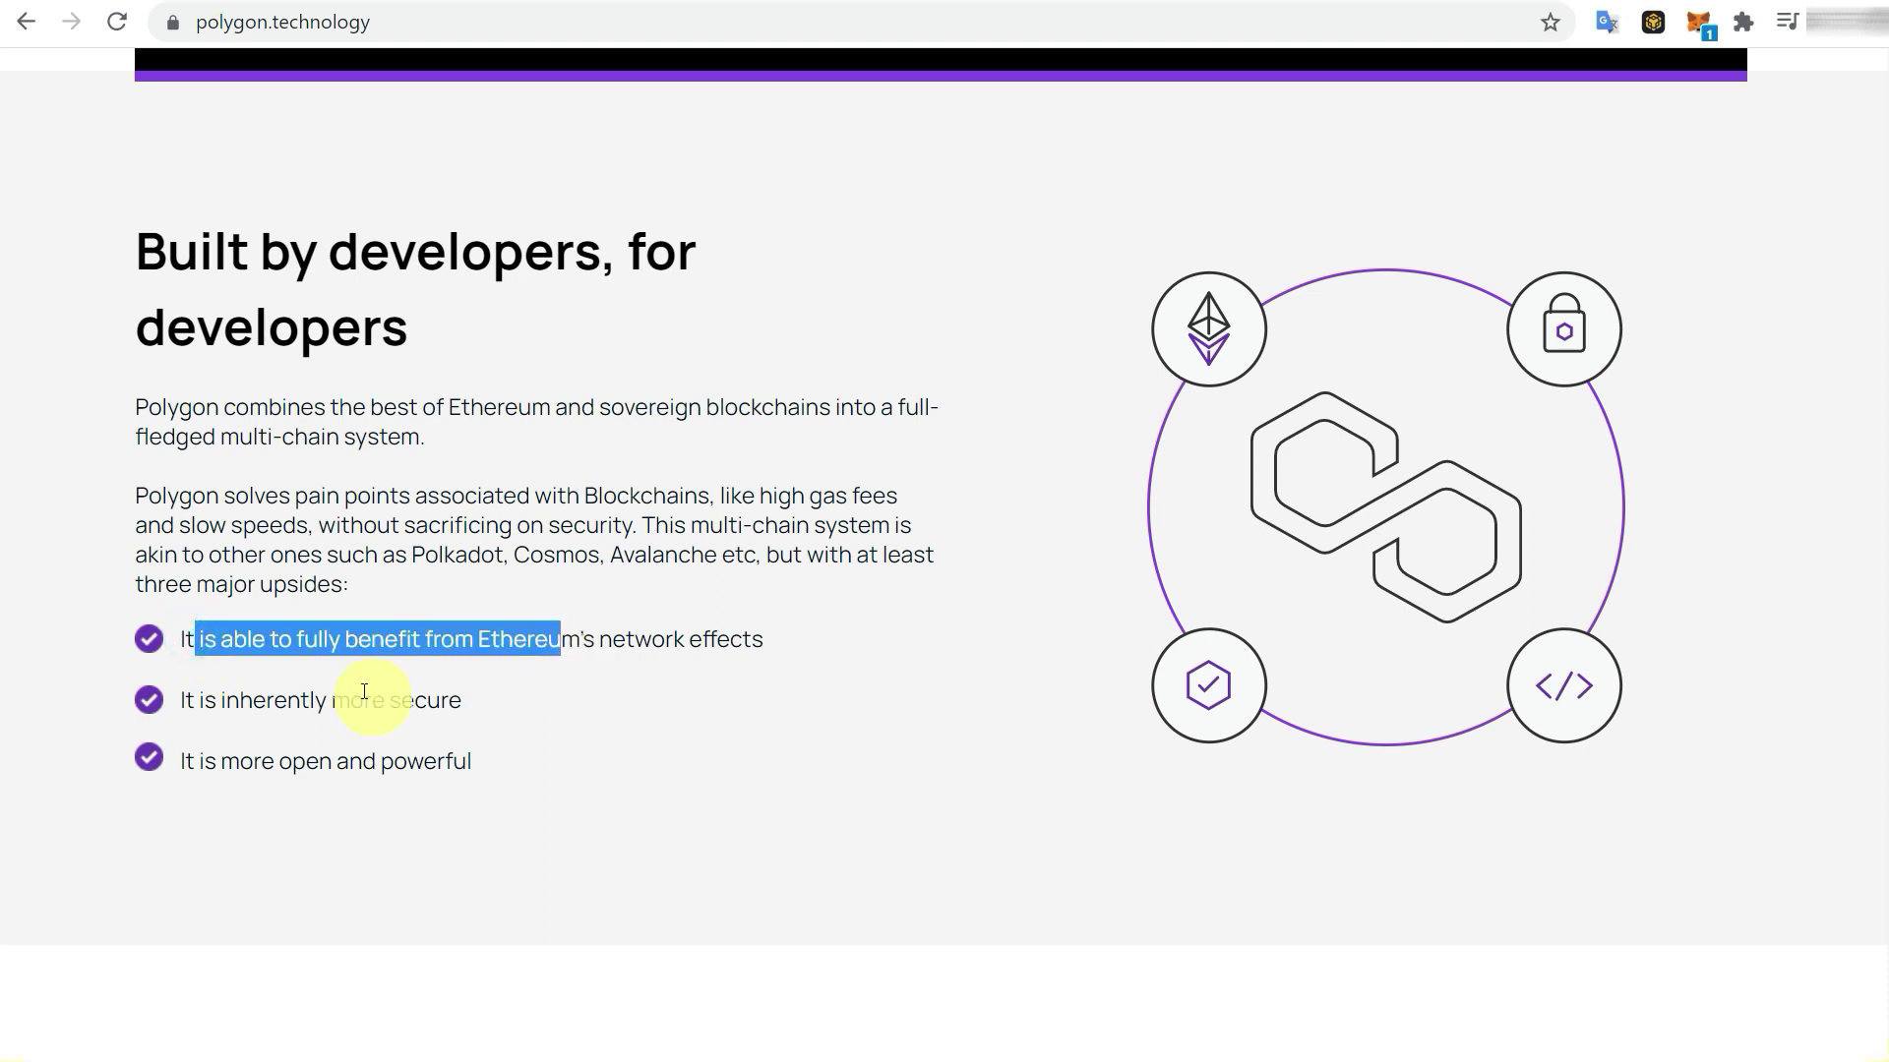
pyautogui.moveTo(200, 700); pyautogui.dragTo(457, 700)
pyautogui.moveTo(254, 761); pyautogui.dragTo(375, 761)
pyautogui.scroll(-4, 825, 765)
pyautogui.scroll(-2, 824, 764)
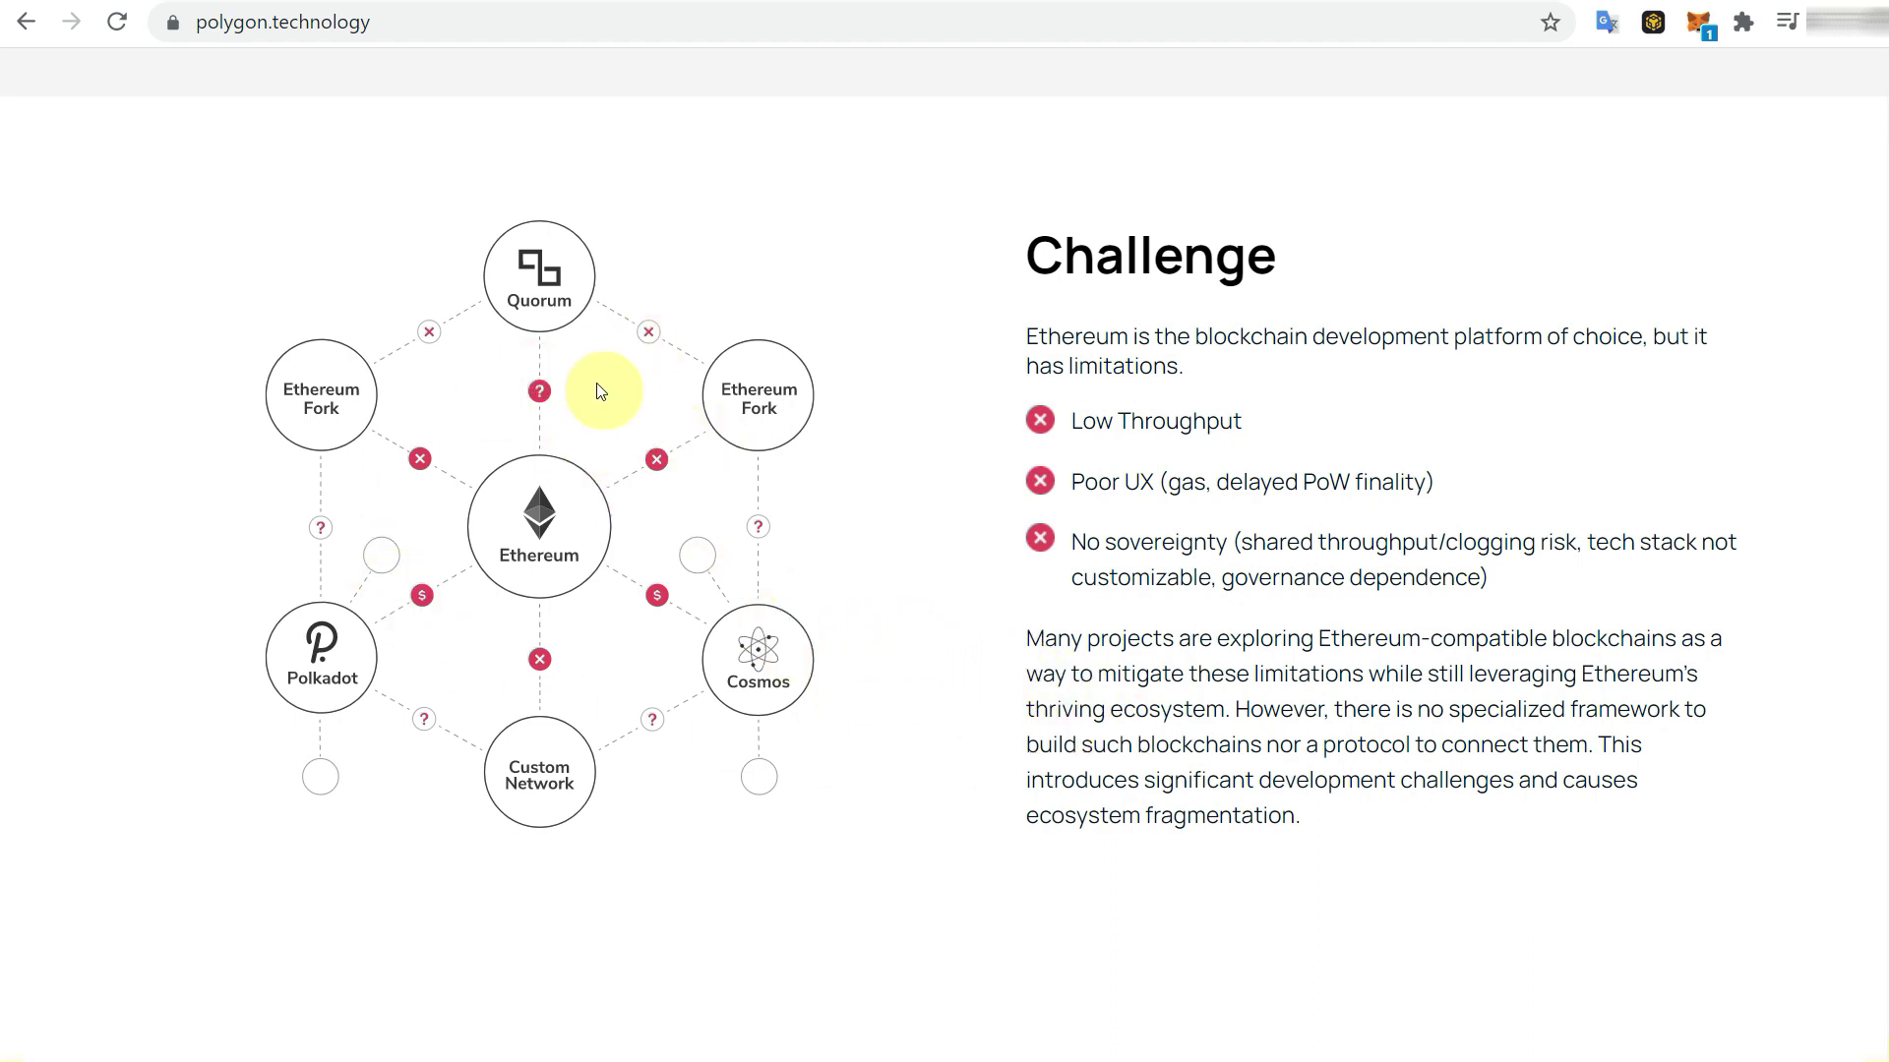
pyautogui.scroll(-5, 1133, 487)
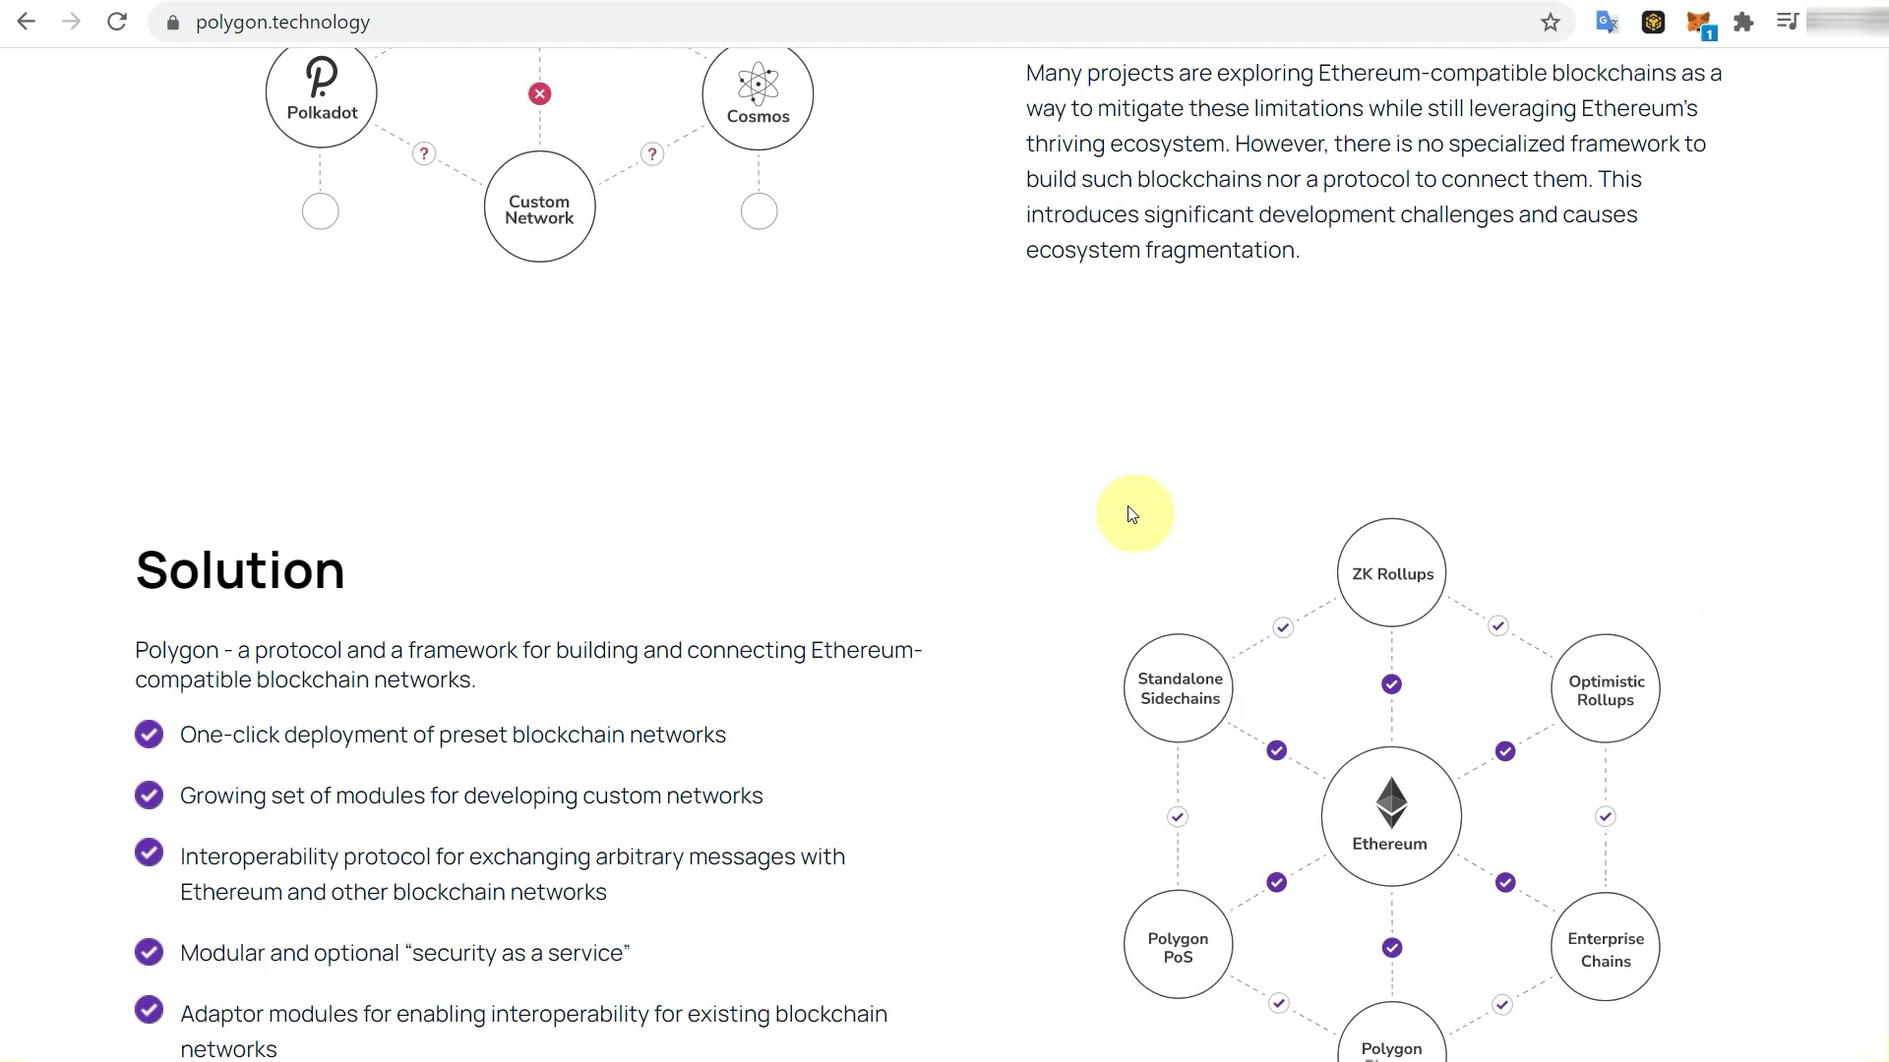
pyautogui.scroll(-2, 1133, 515)
pyautogui.scroll(-1, 1134, 513)
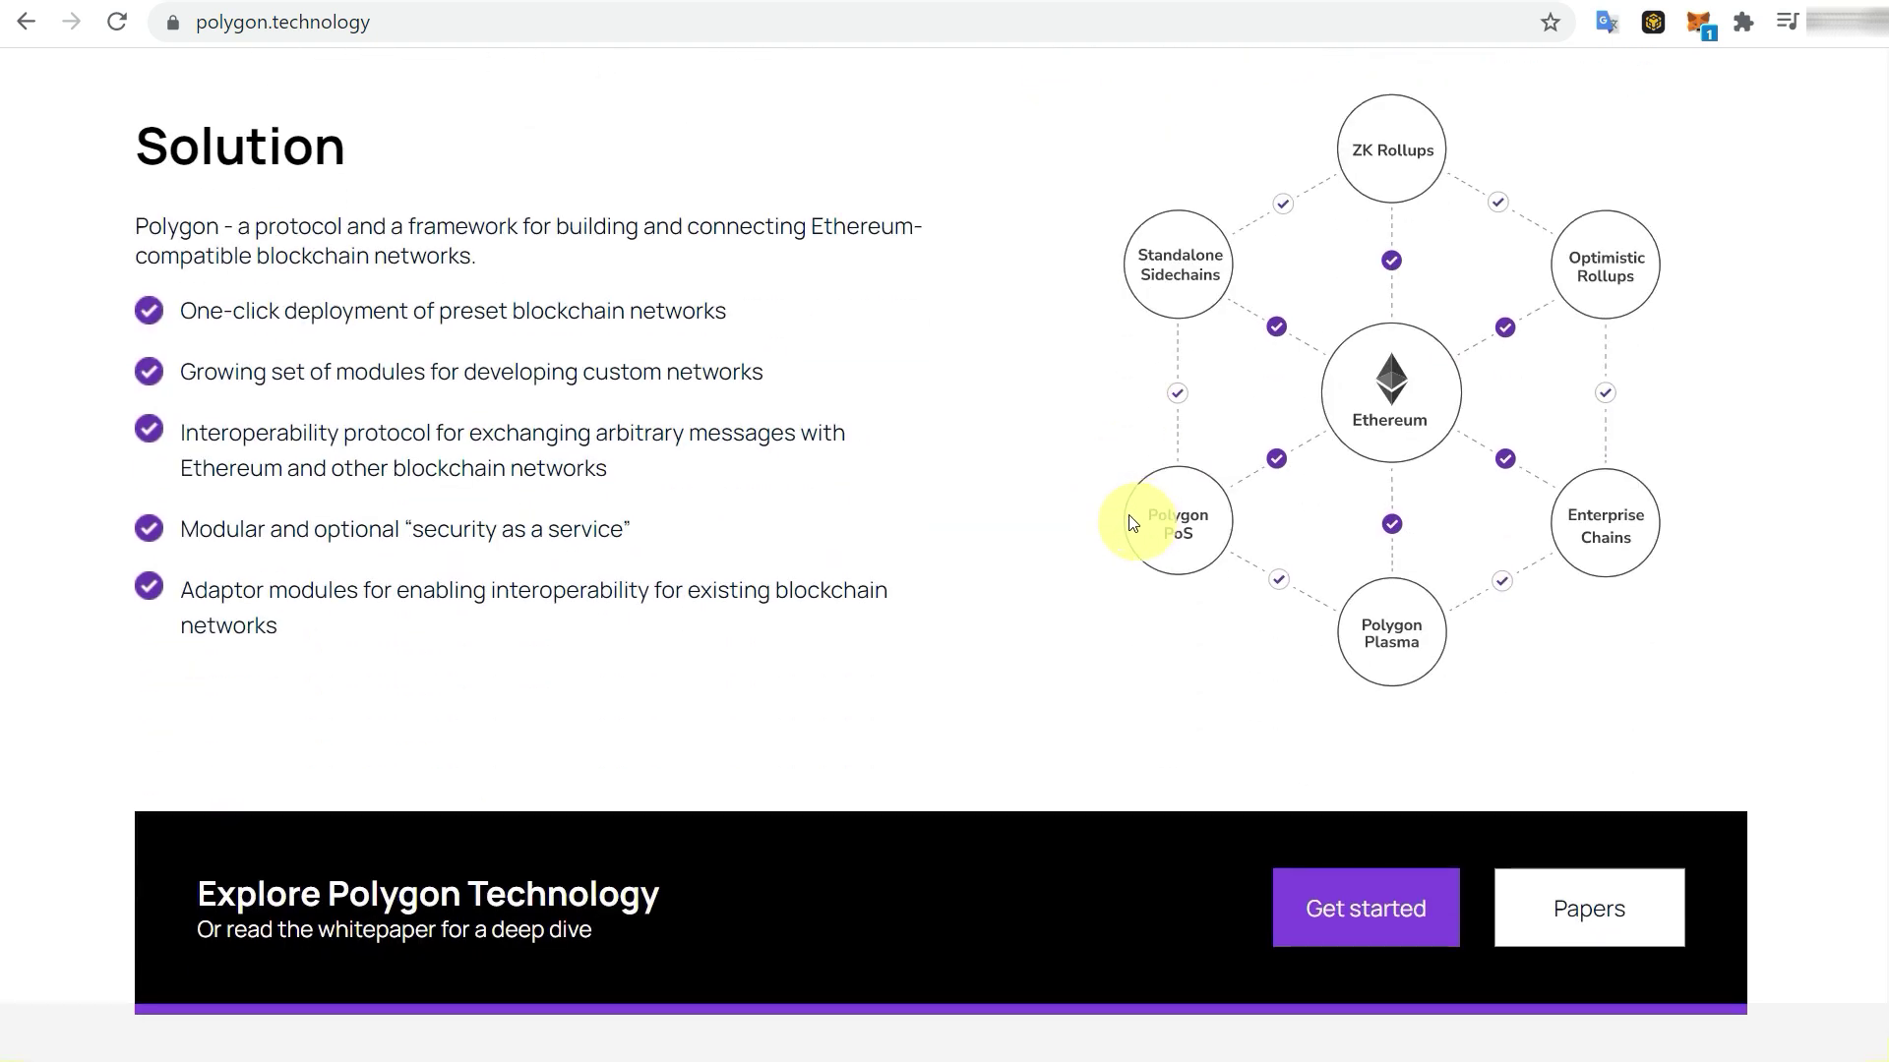
pyautogui.scroll(-2, 1069, 522)
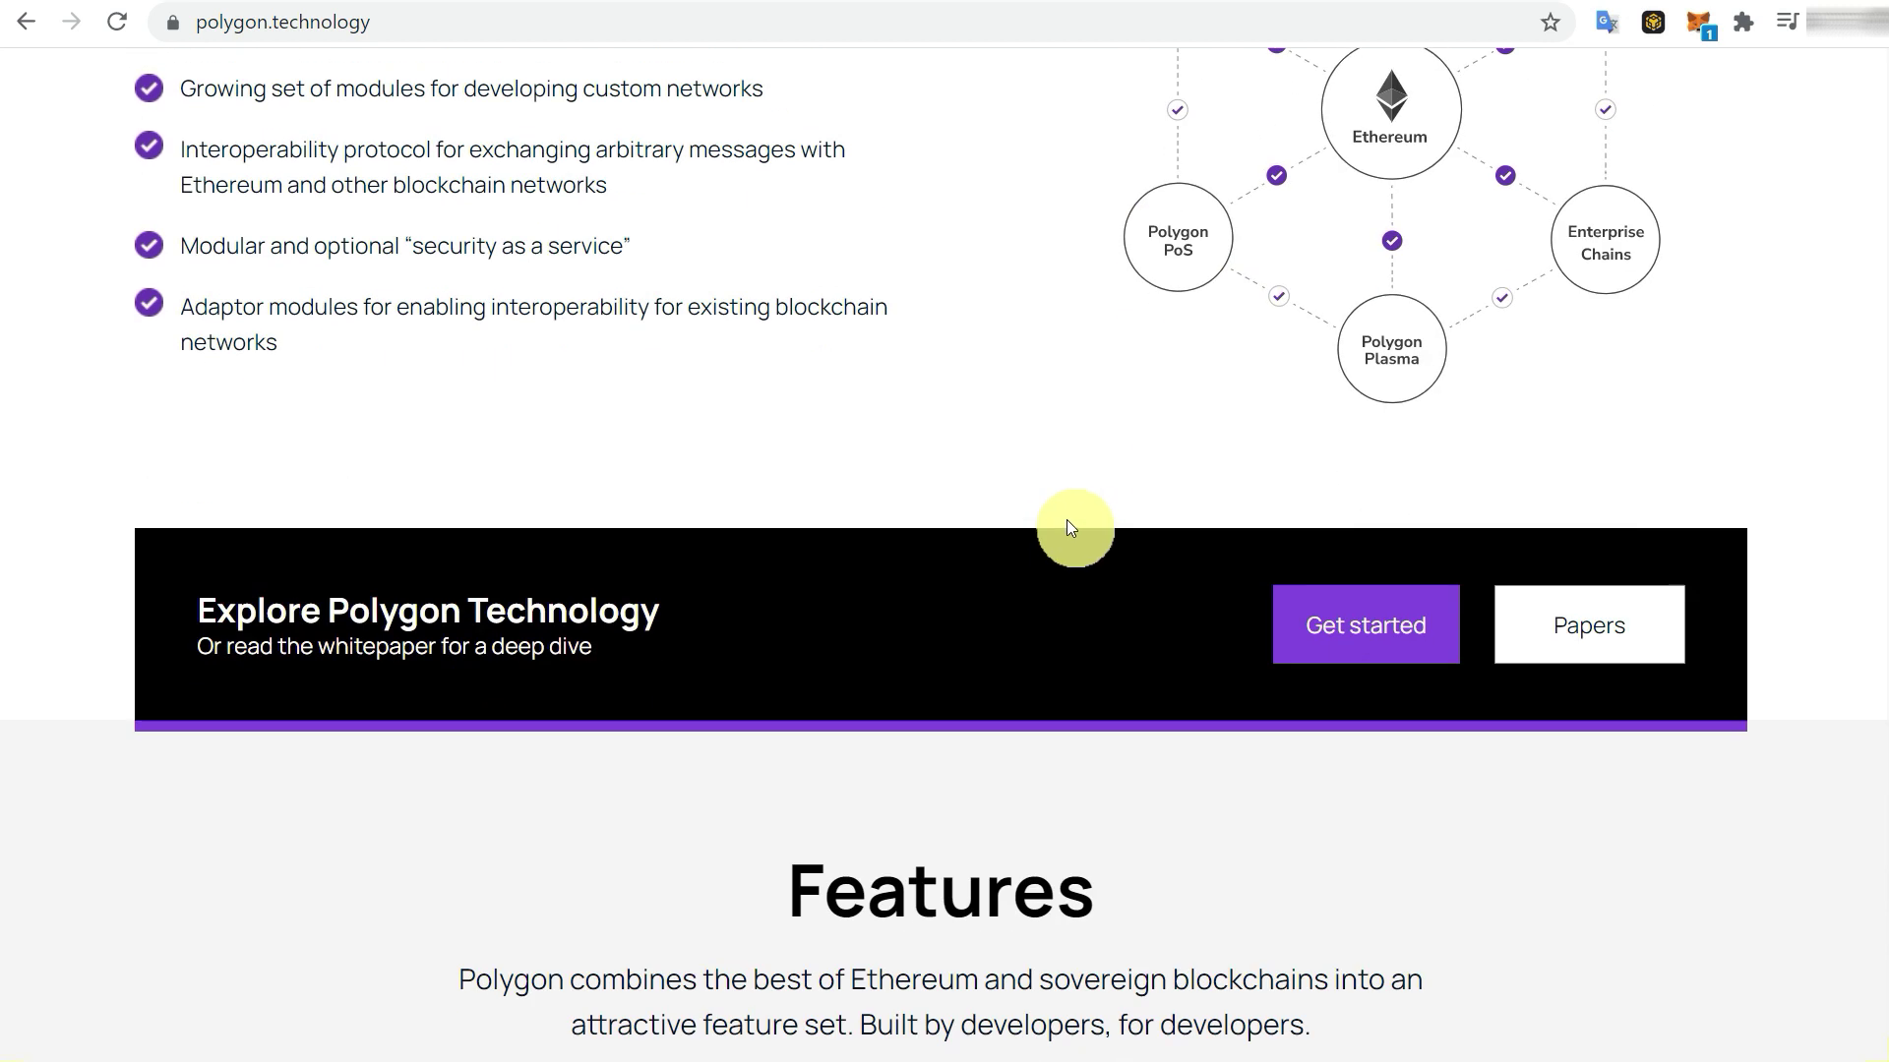
pyautogui.scroll(-1, 1067, 518)
pyautogui.scroll(-2, 1065, 519)
pyautogui.scroll(-2, 1066, 518)
pyautogui.scroll(-1, 1065, 517)
pyautogui.scroll(-3, 1055, 528)
pyautogui.scroll(-2, 1054, 529)
pyautogui.scroll(-1, 1055, 529)
pyautogui.scroll(-2, 1056, 529)
pyautogui.scroll(-2, 1055, 534)
pyautogui.scroll(-1, 1055, 562)
pyautogui.scroll(-1, 1408, 627)
pyautogui.scroll(-5, 1408, 627)
pyautogui.scroll(-4, 1407, 626)
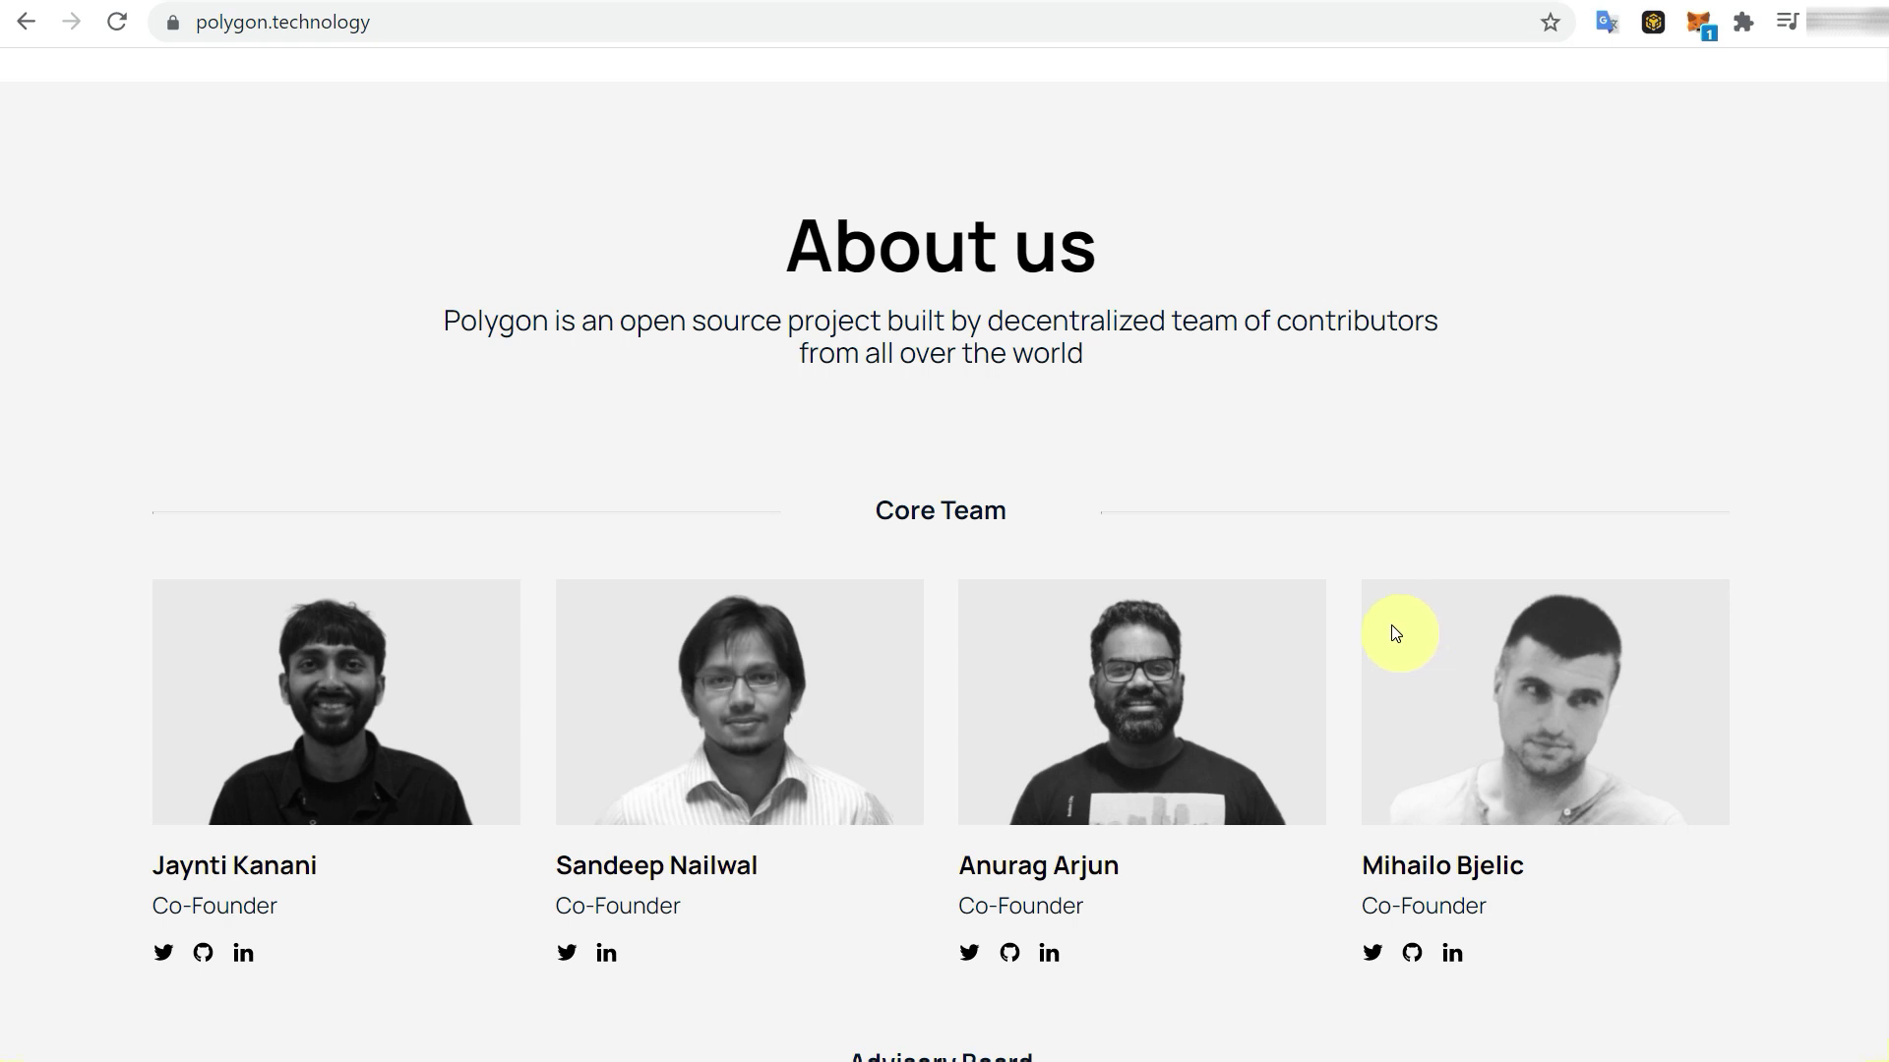
pyautogui.scroll(-4, 1391, 634)
pyautogui.scroll(-2, 1392, 633)
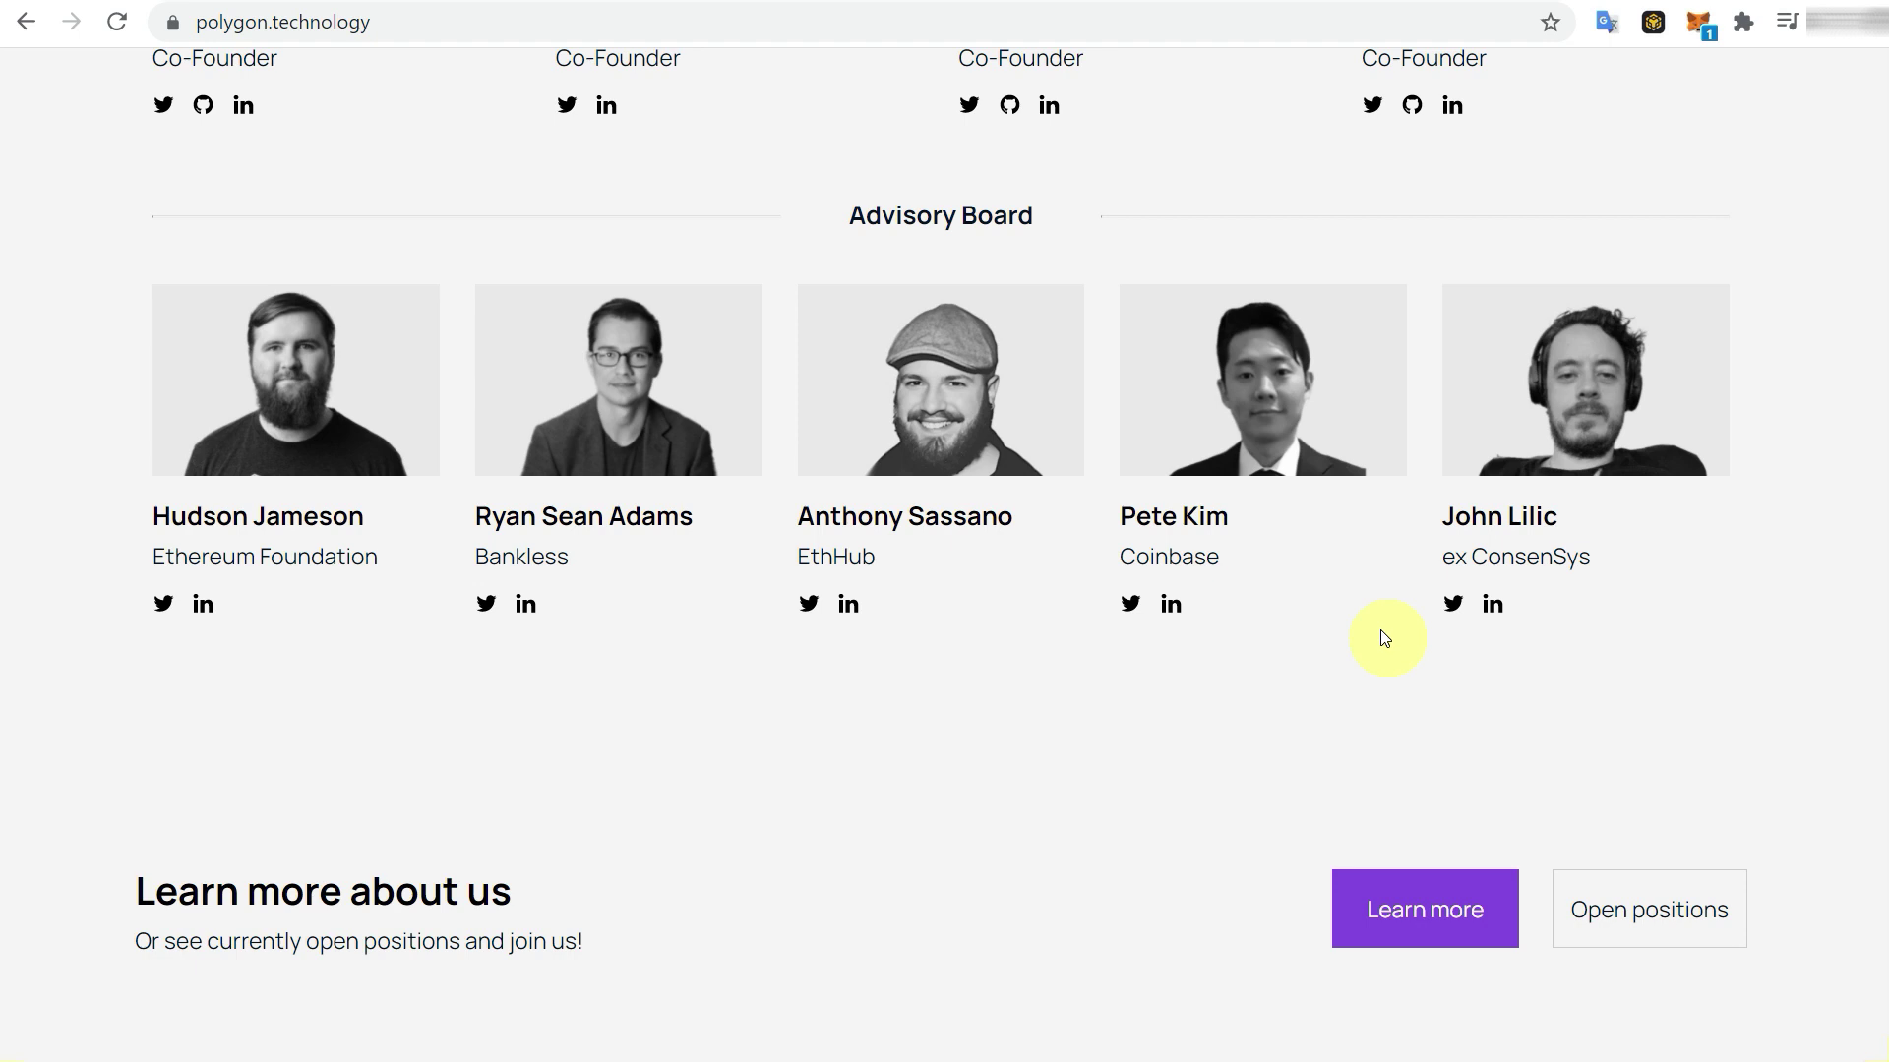
pyautogui.scroll(-5, 1385, 639)
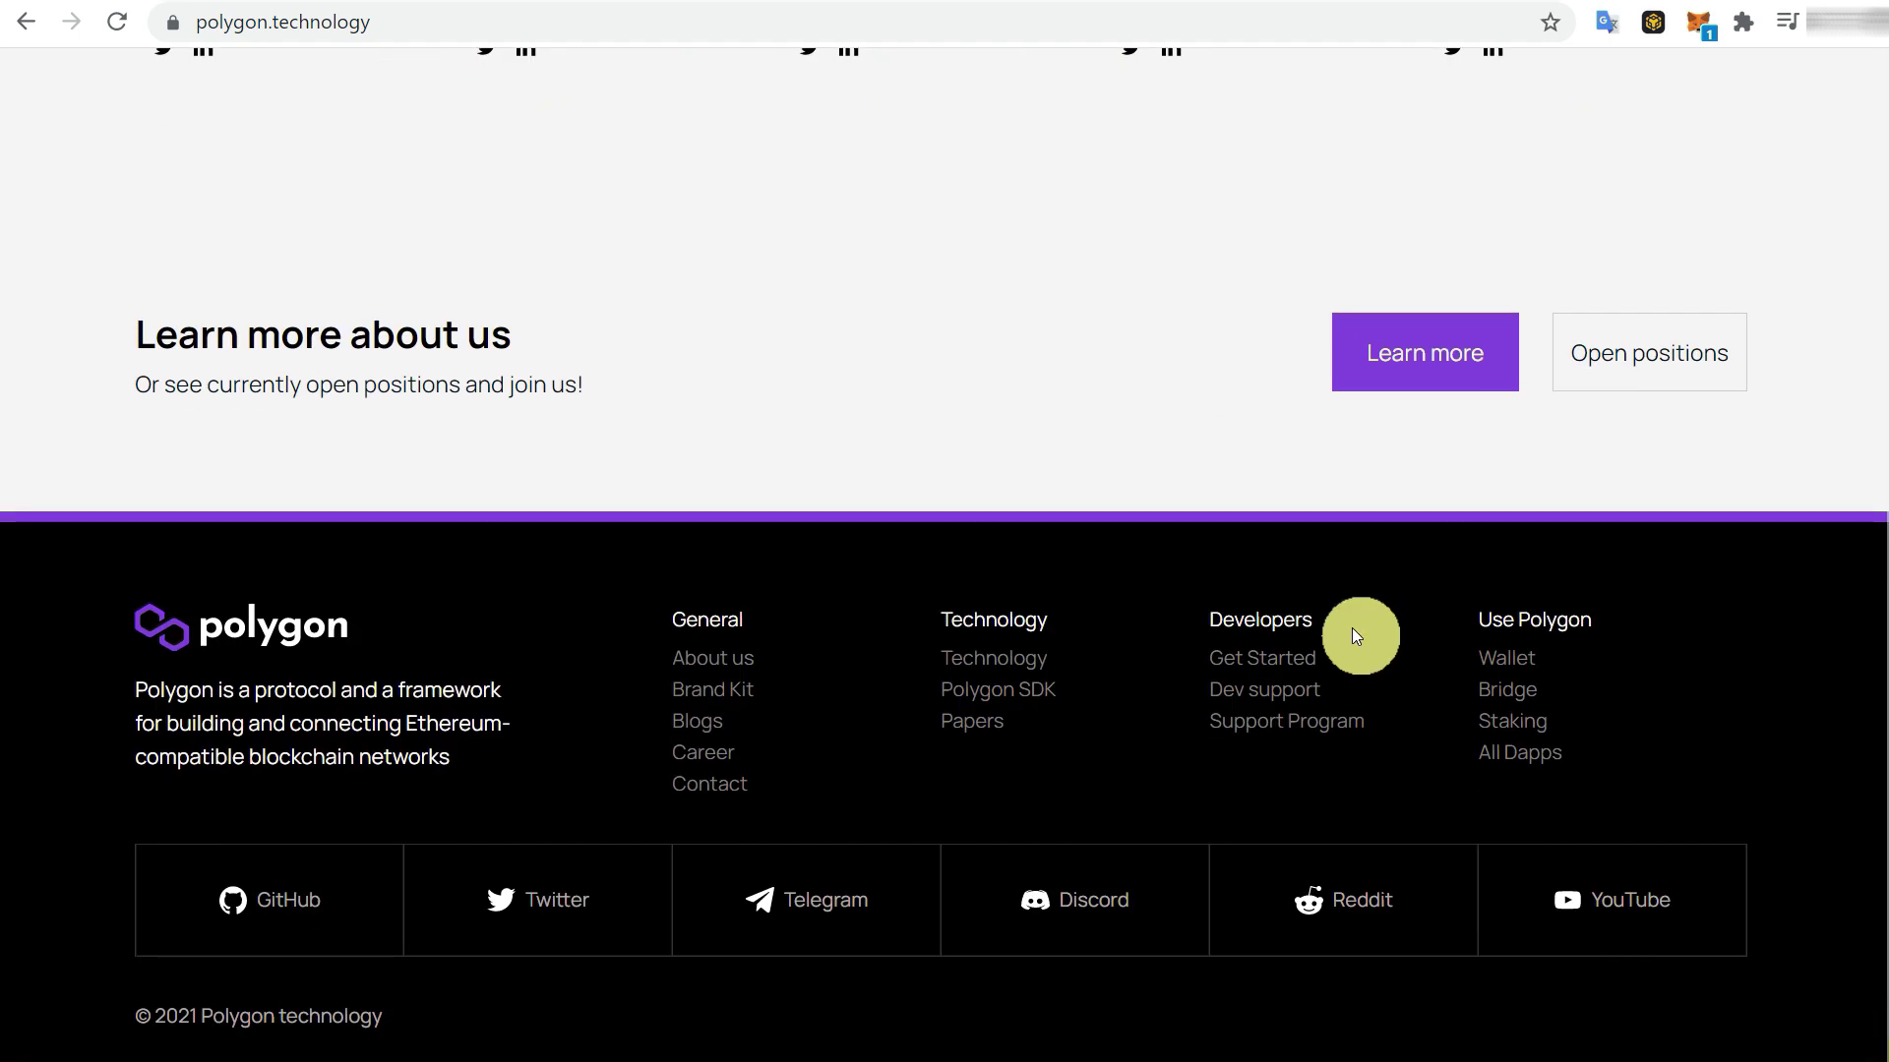
pyautogui.scroll(3, 1352, 627)
pyautogui.scroll(8, 1351, 627)
pyautogui.scroll(8, 1352, 627)
pyautogui.scroll(8, 1352, 626)
pyautogui.scroll(6, 1351, 636)
pyautogui.scroll(4, 1352, 637)
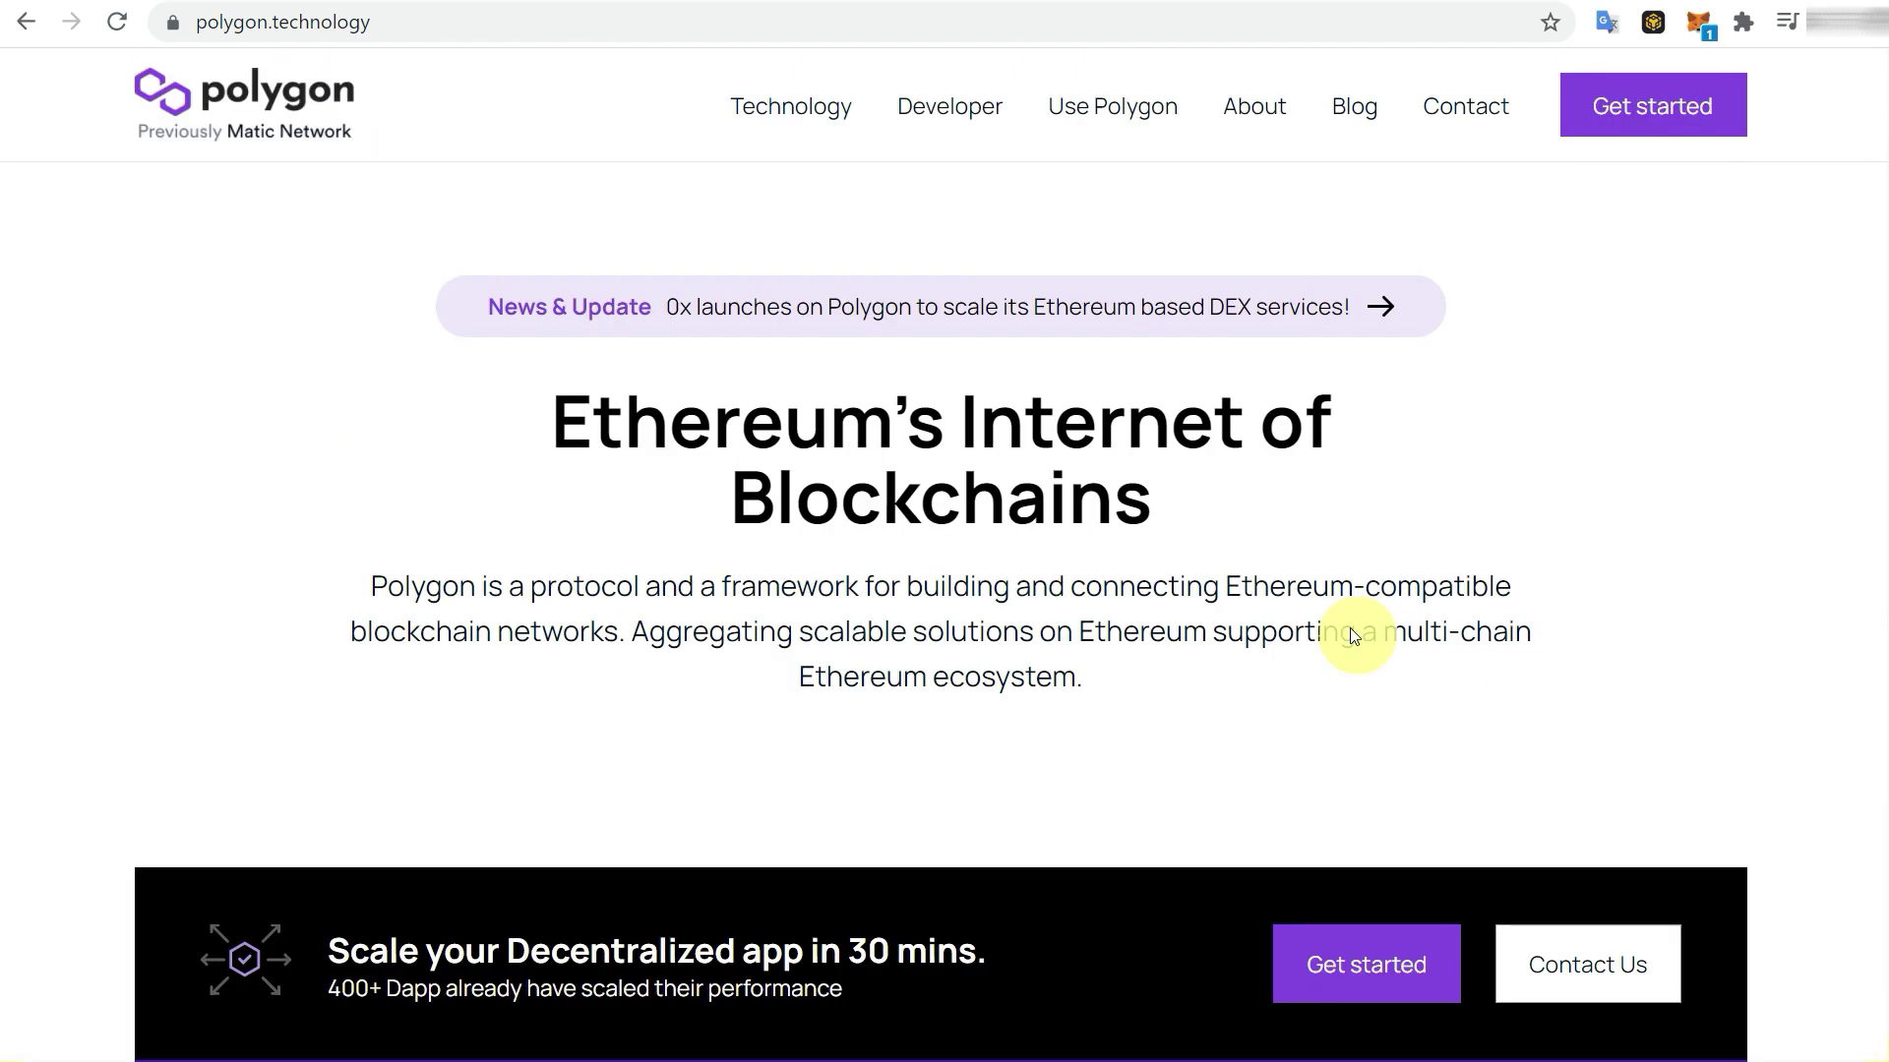
pyautogui.click(1696, 24)
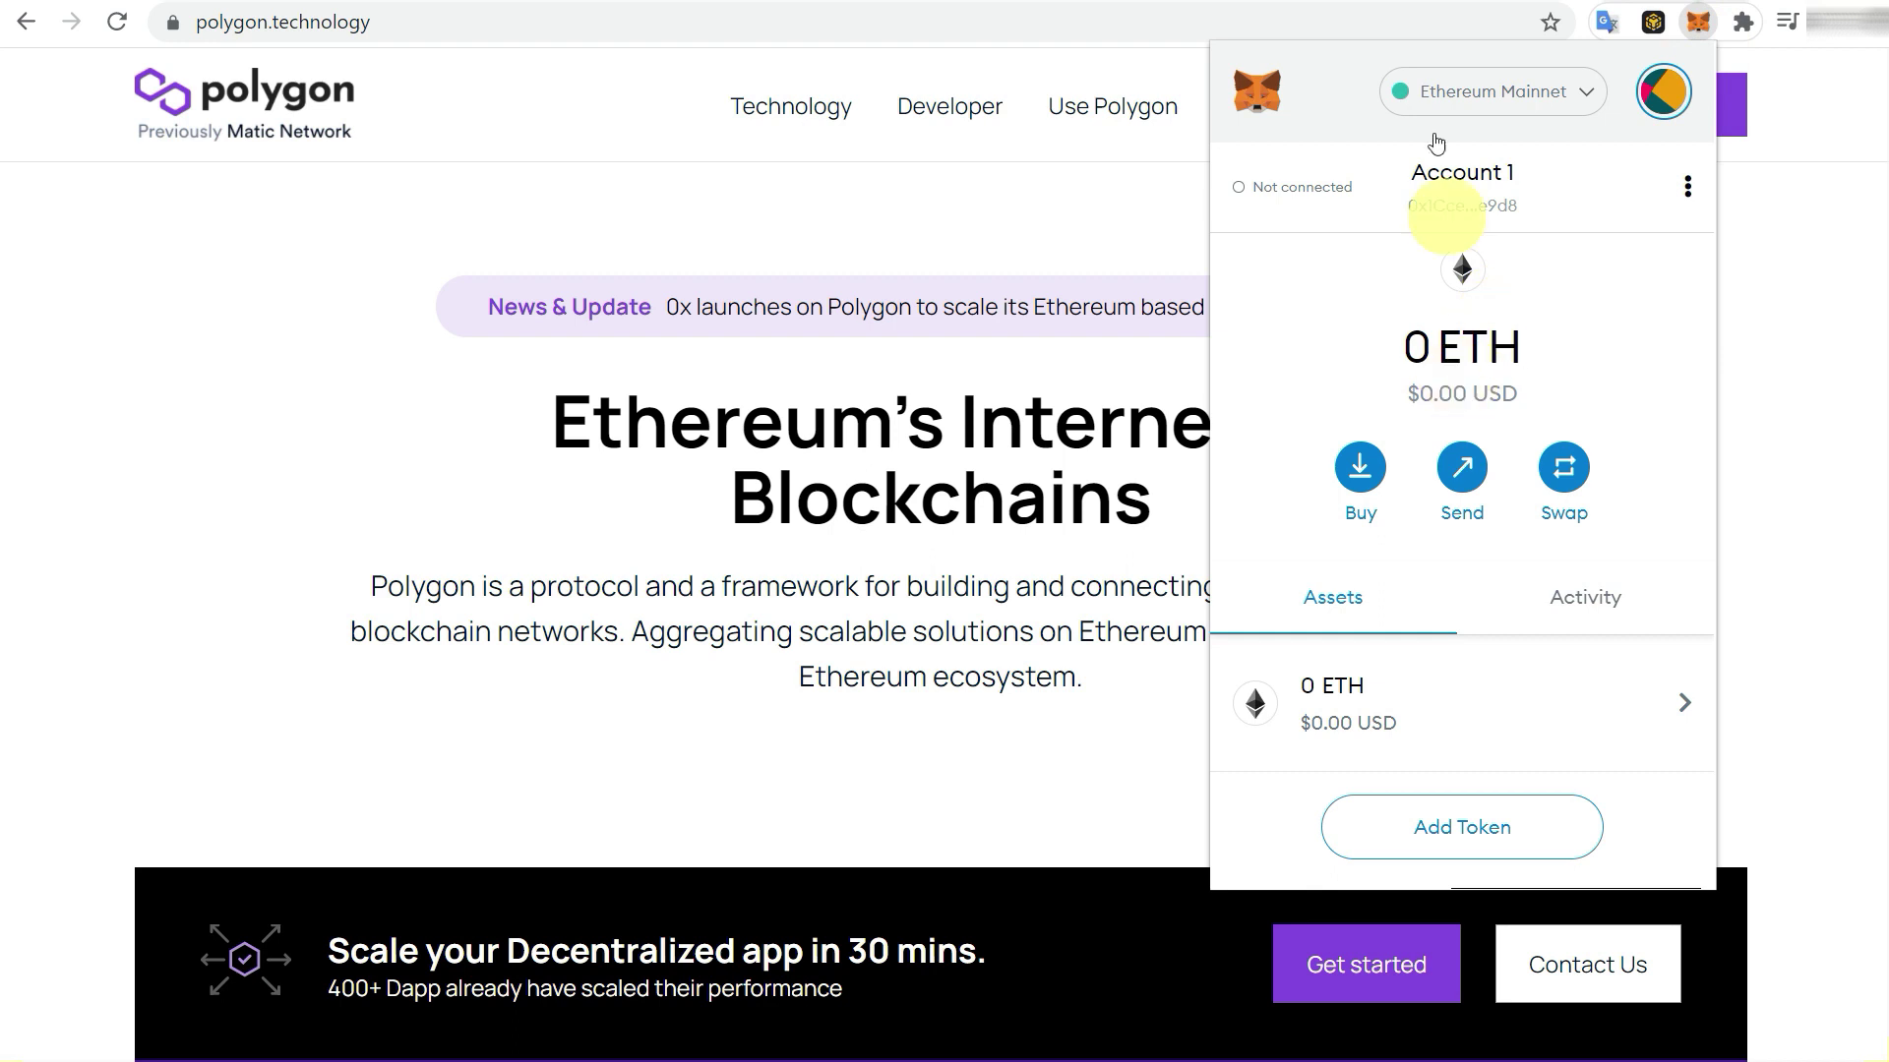
pyautogui.click(1506, 107)
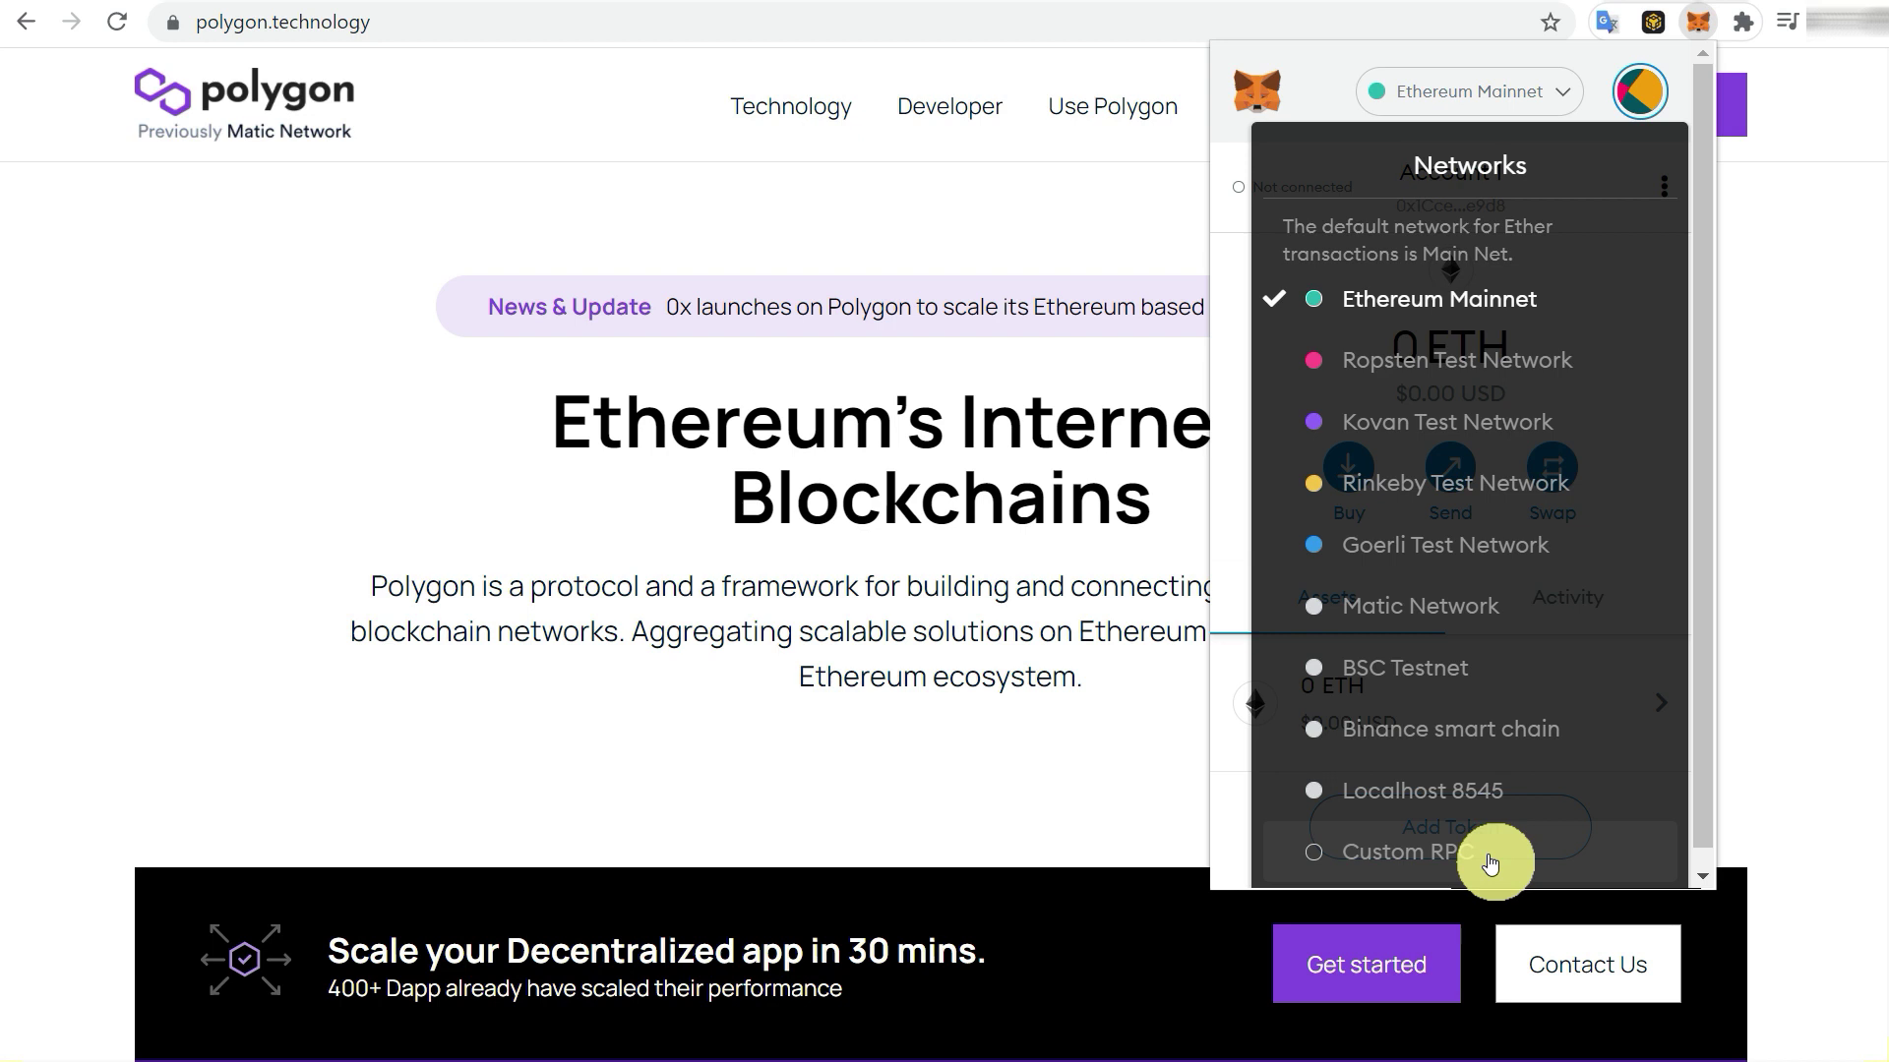
# - Add and save 'Martic Mainnet': chain ID 137, symbol Matic, maticvigil RPC, polygonscan explorer
pyautogui.click(1490, 864)
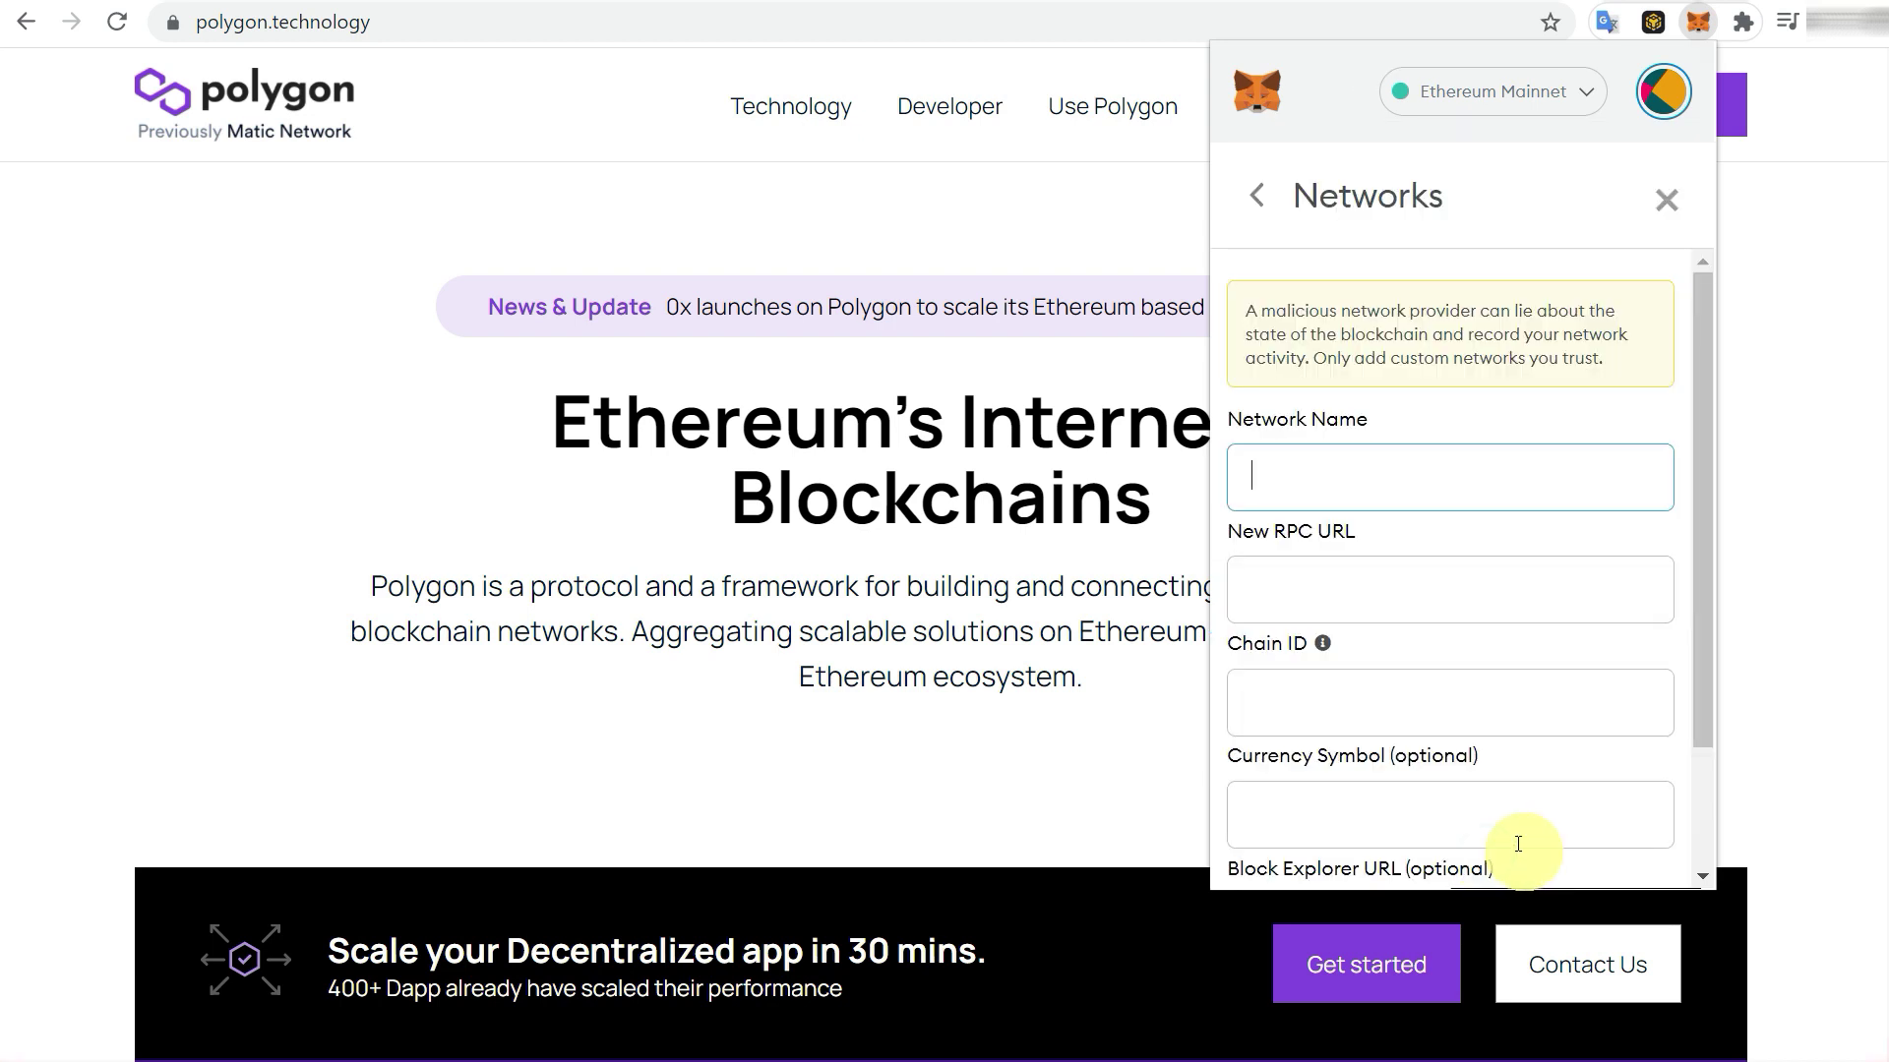
pyautogui.click(1343, 488)
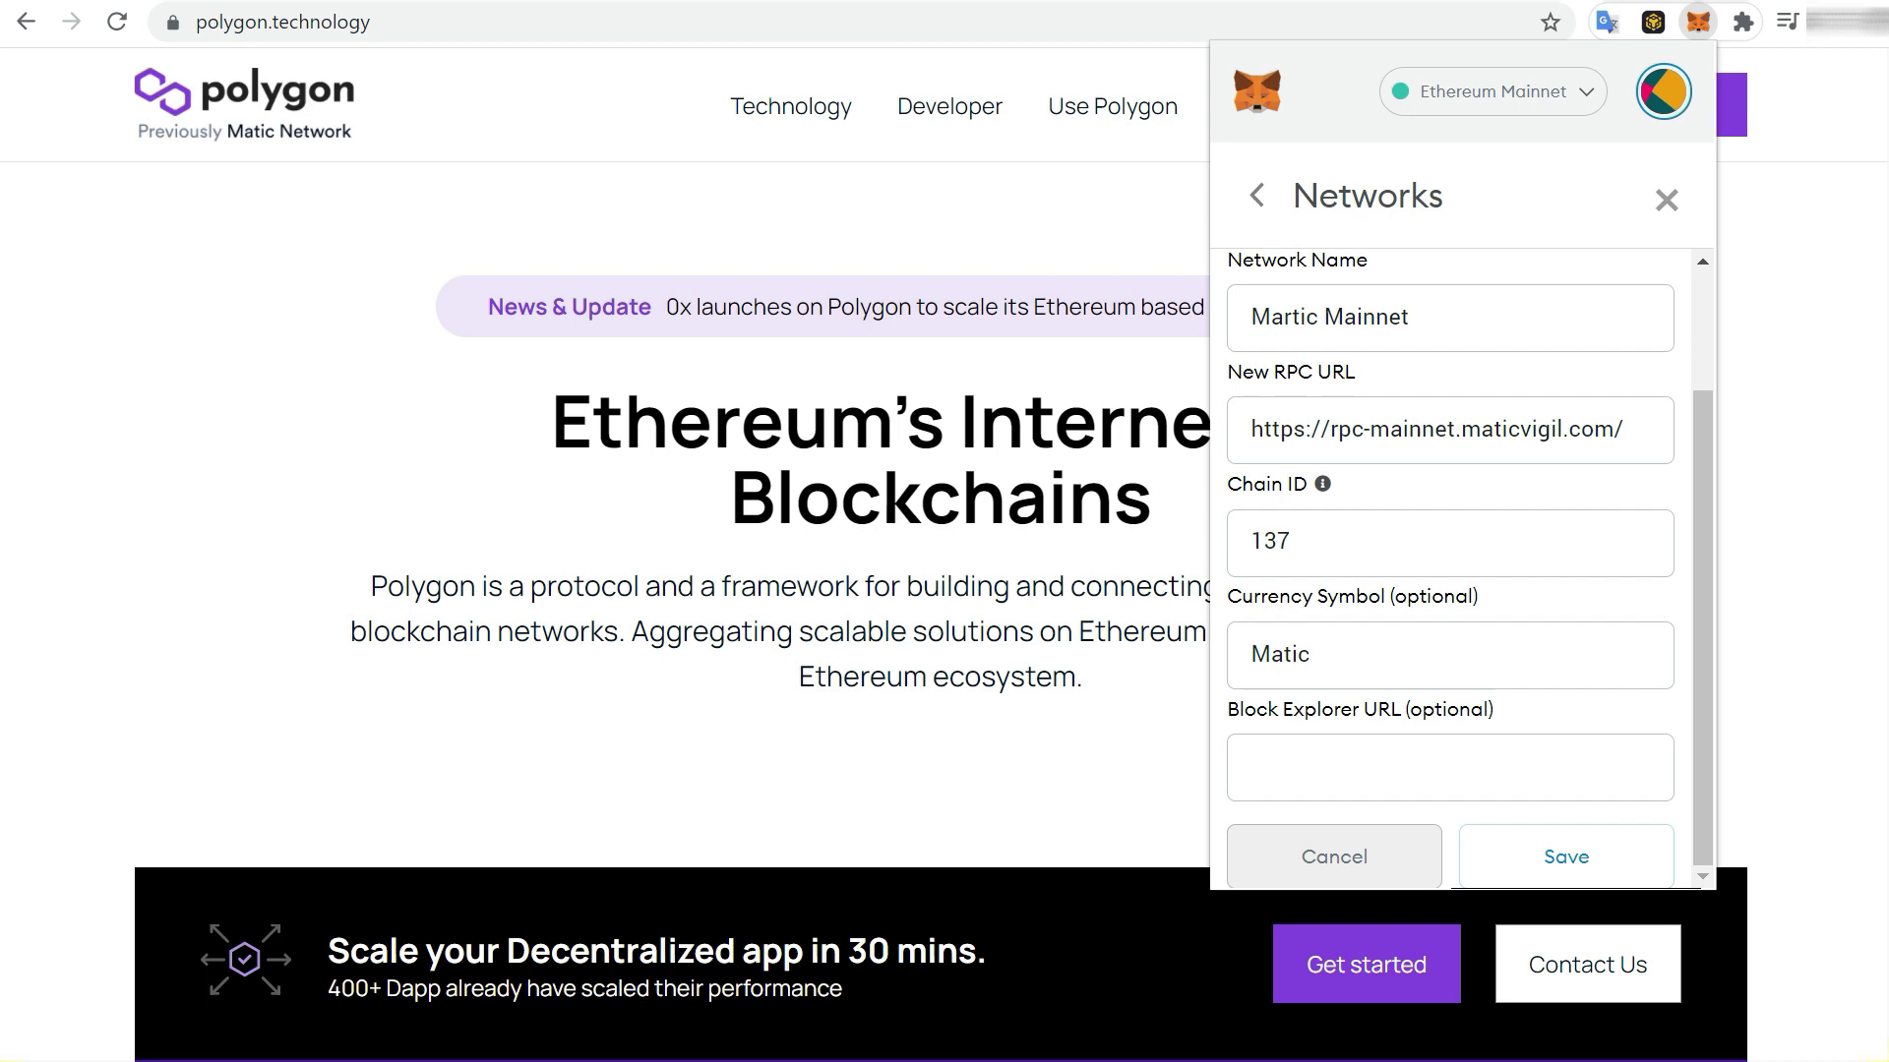
pyautogui.click(1449, 767)
pyautogui.click(1357, 825)
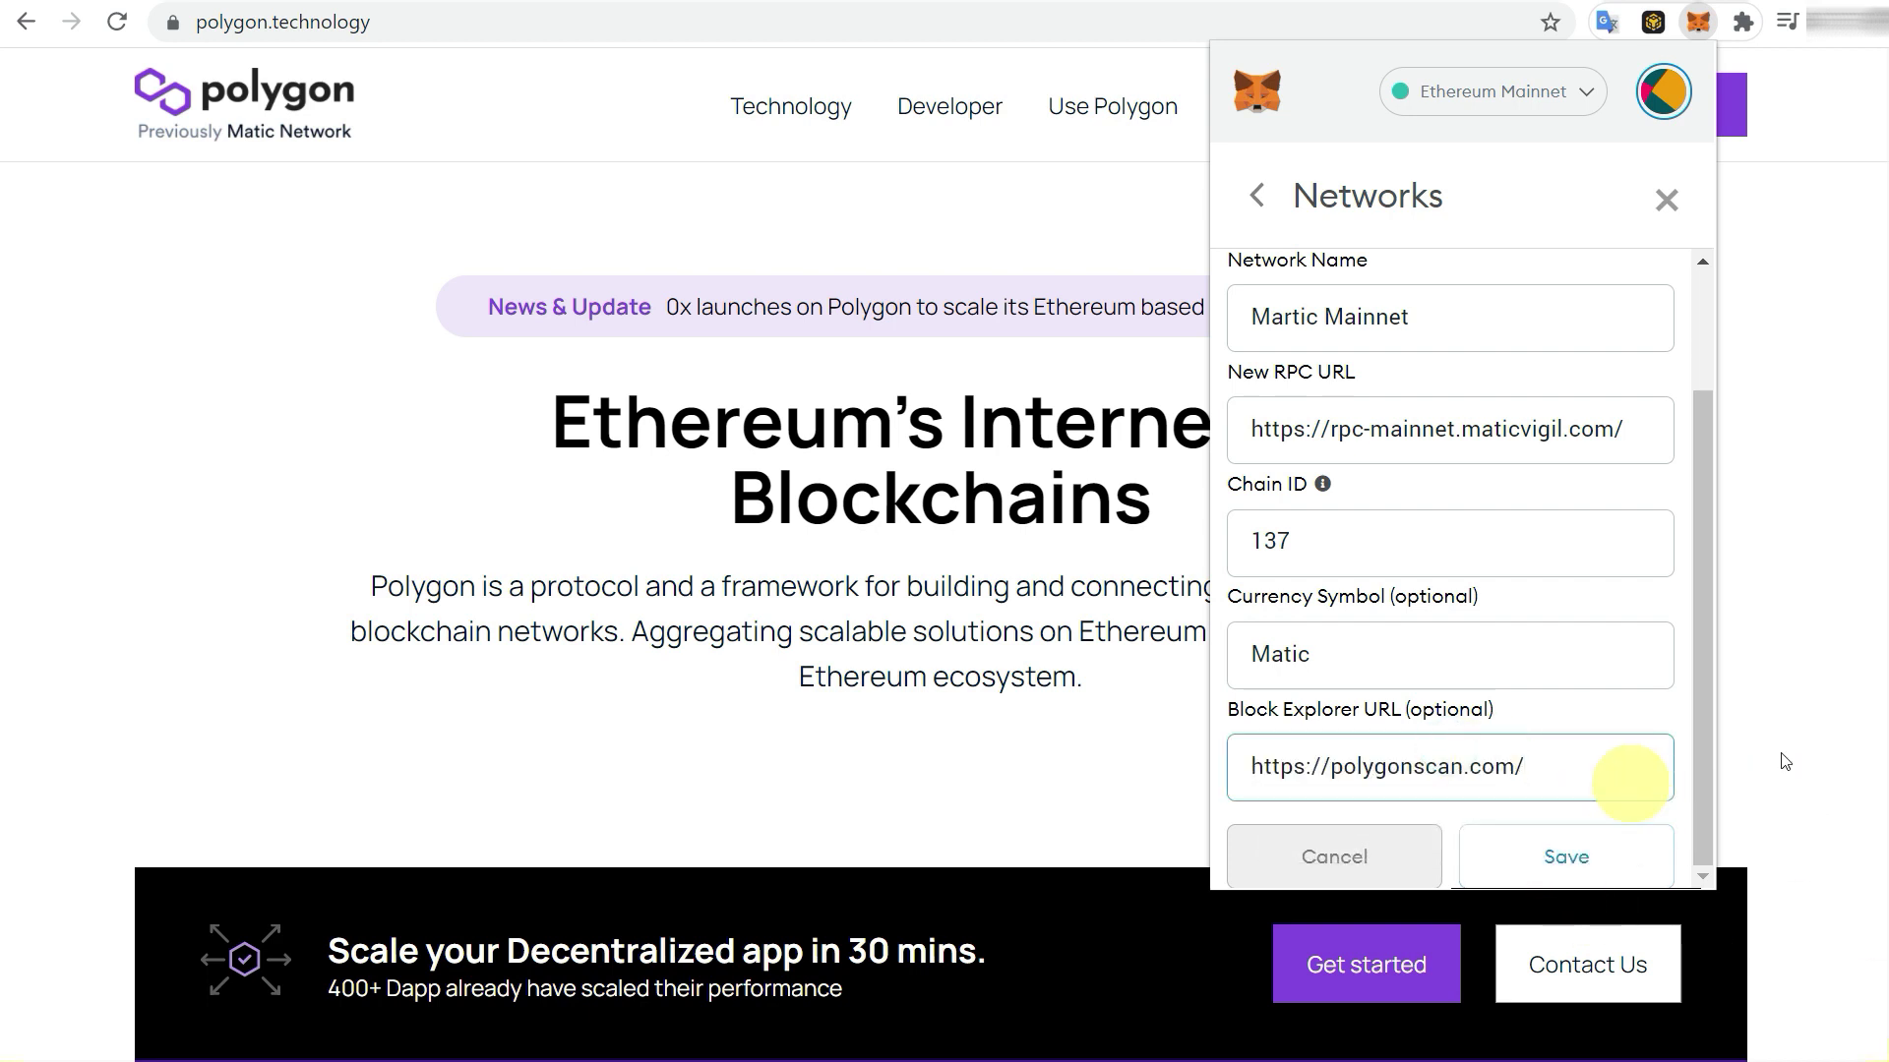
pyautogui.click(1528, 855)
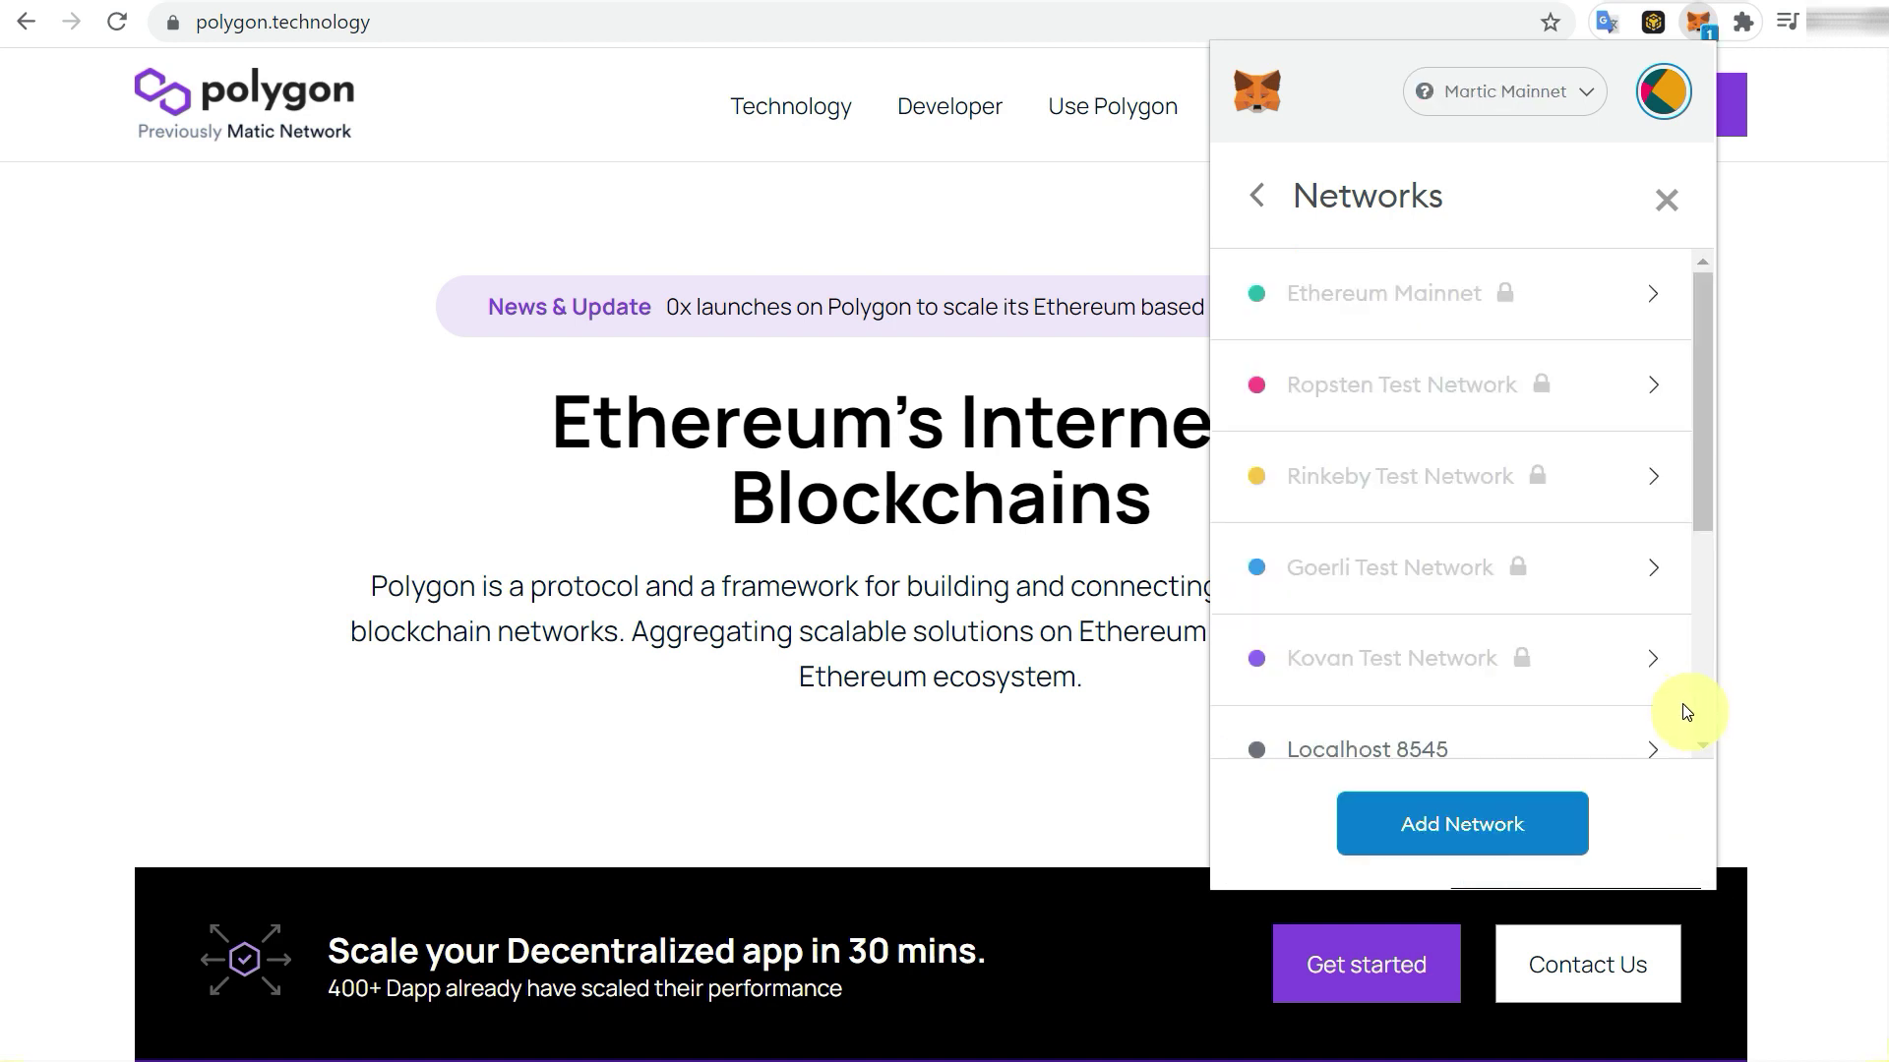
pyautogui.scroll(-4, 1446, 443)
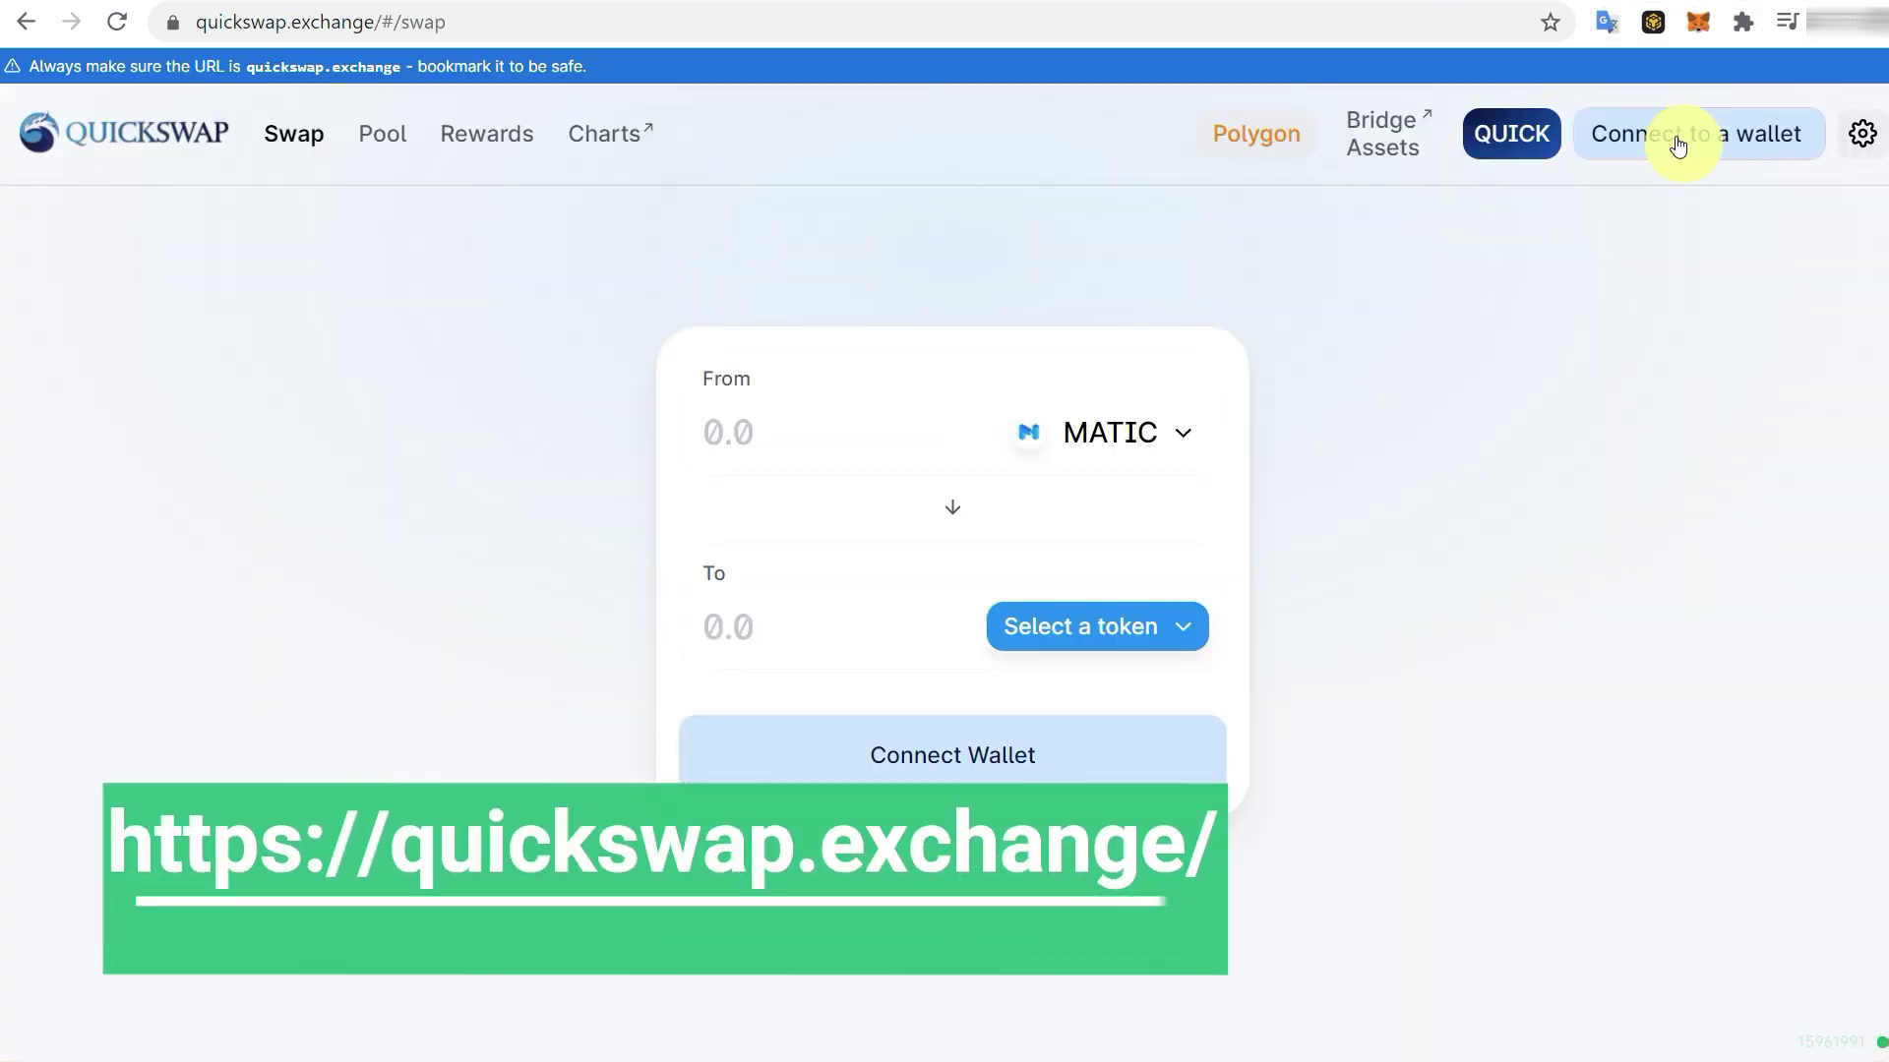
# - Open QuickSwap's wallet connection dialog offering MetaMask and WalletConnect
pyautogui.click(1696, 133)
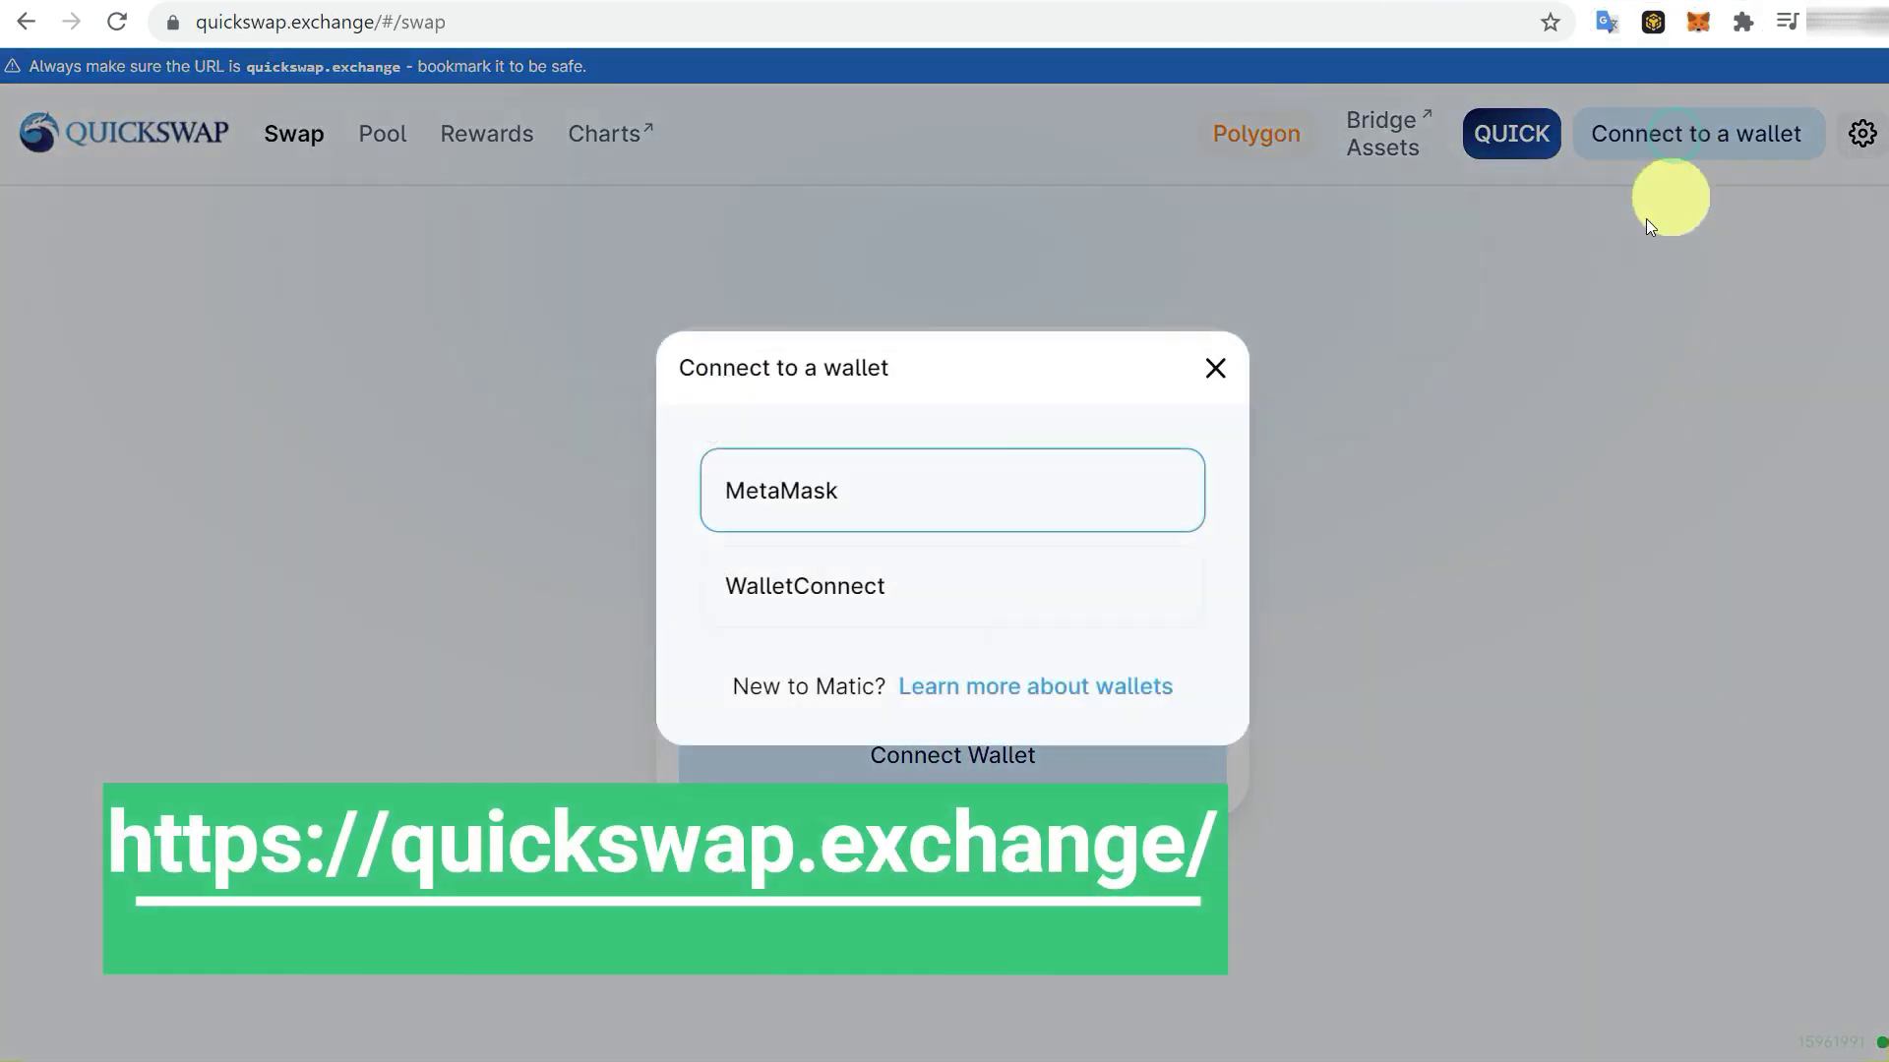
# - Connect MetaMask account 0x1Cce…e9d8 to QuickSwap, approving it in the MetaMask window
pyautogui.click(1033, 490)
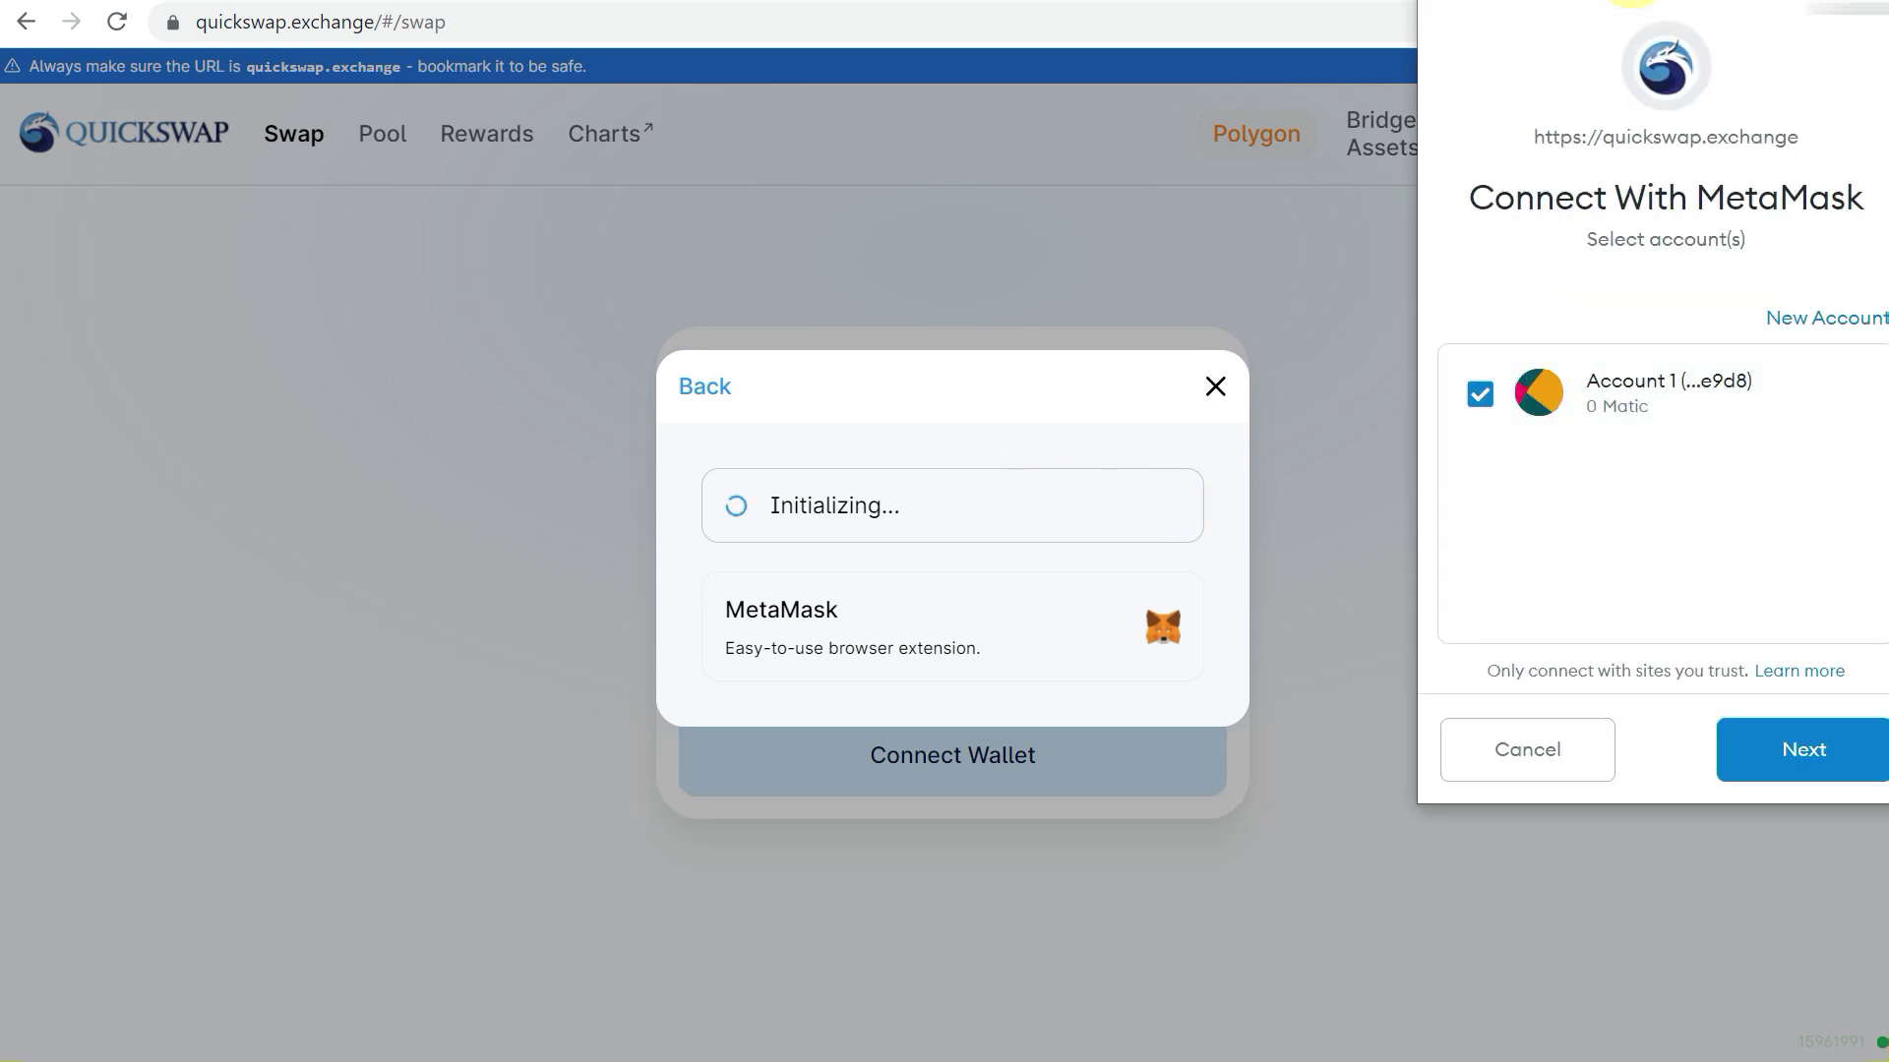
pyautogui.moveTo(1546, 24); pyautogui.dragTo(1601, 29)
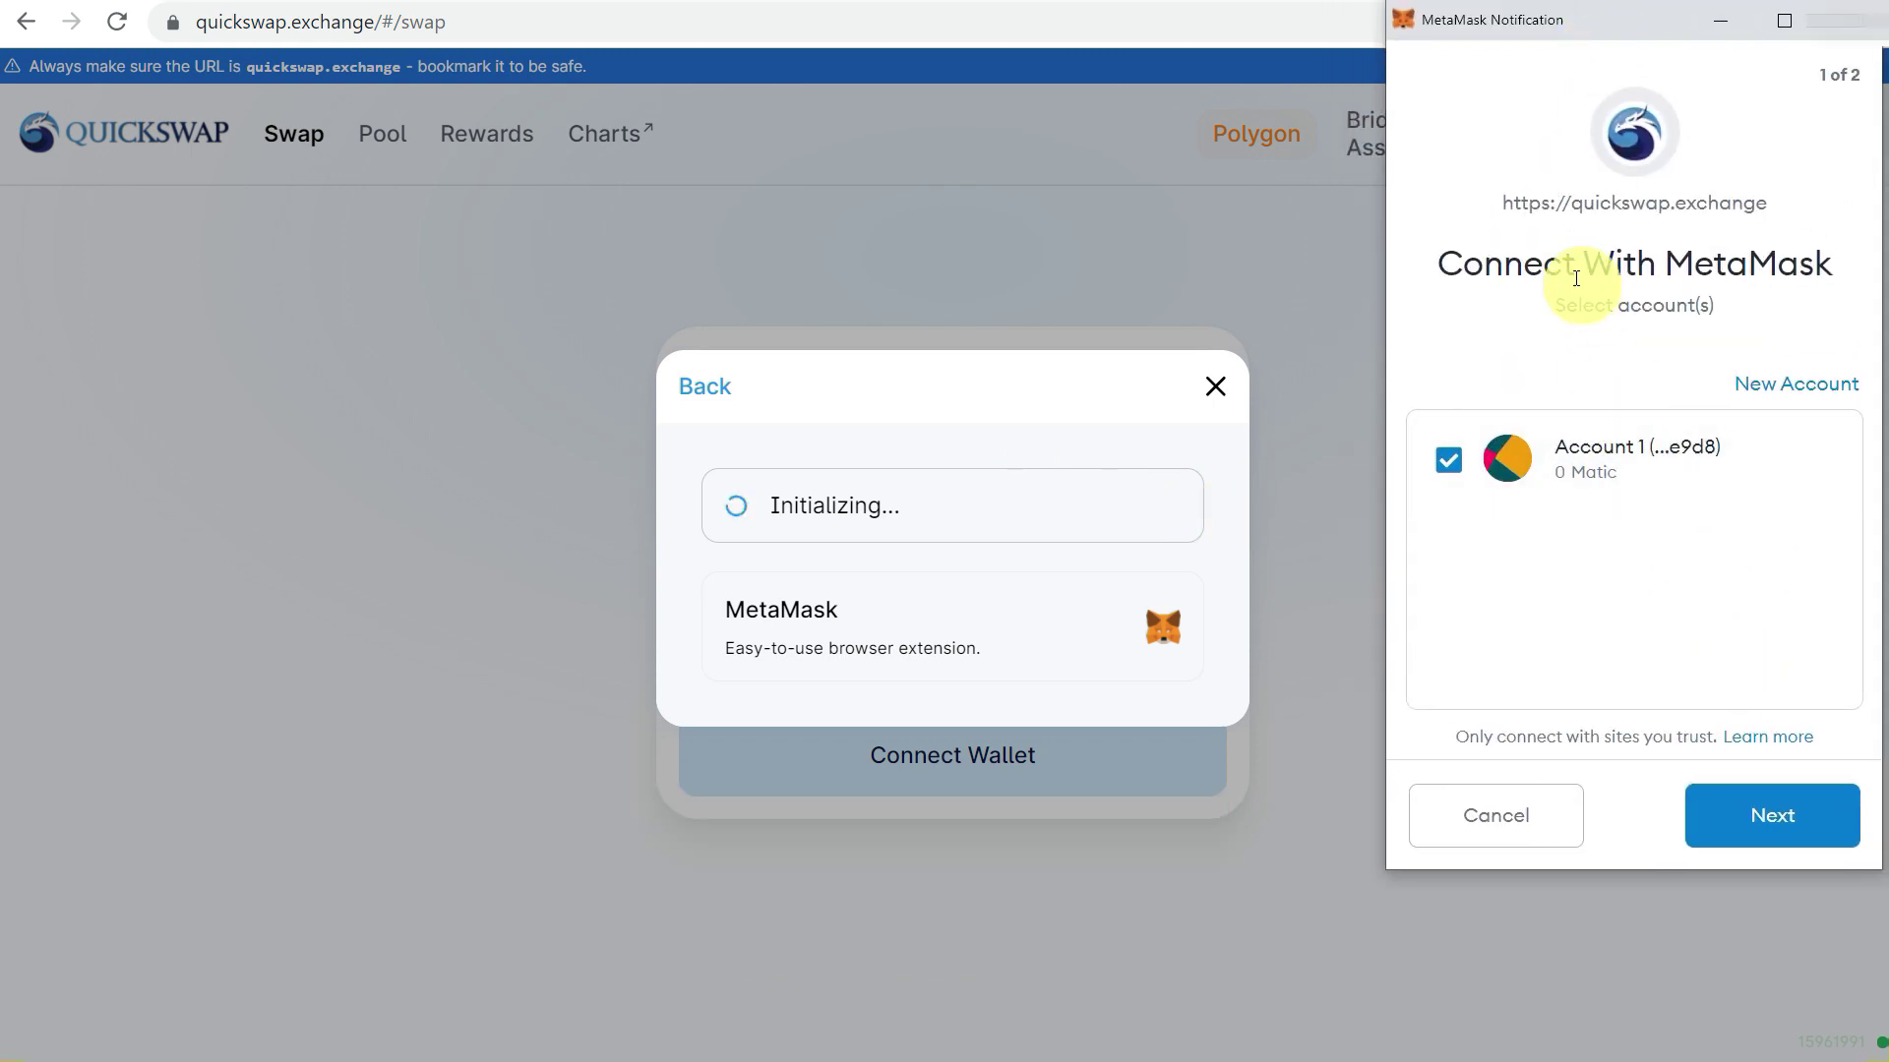
pyautogui.click(1771, 814)
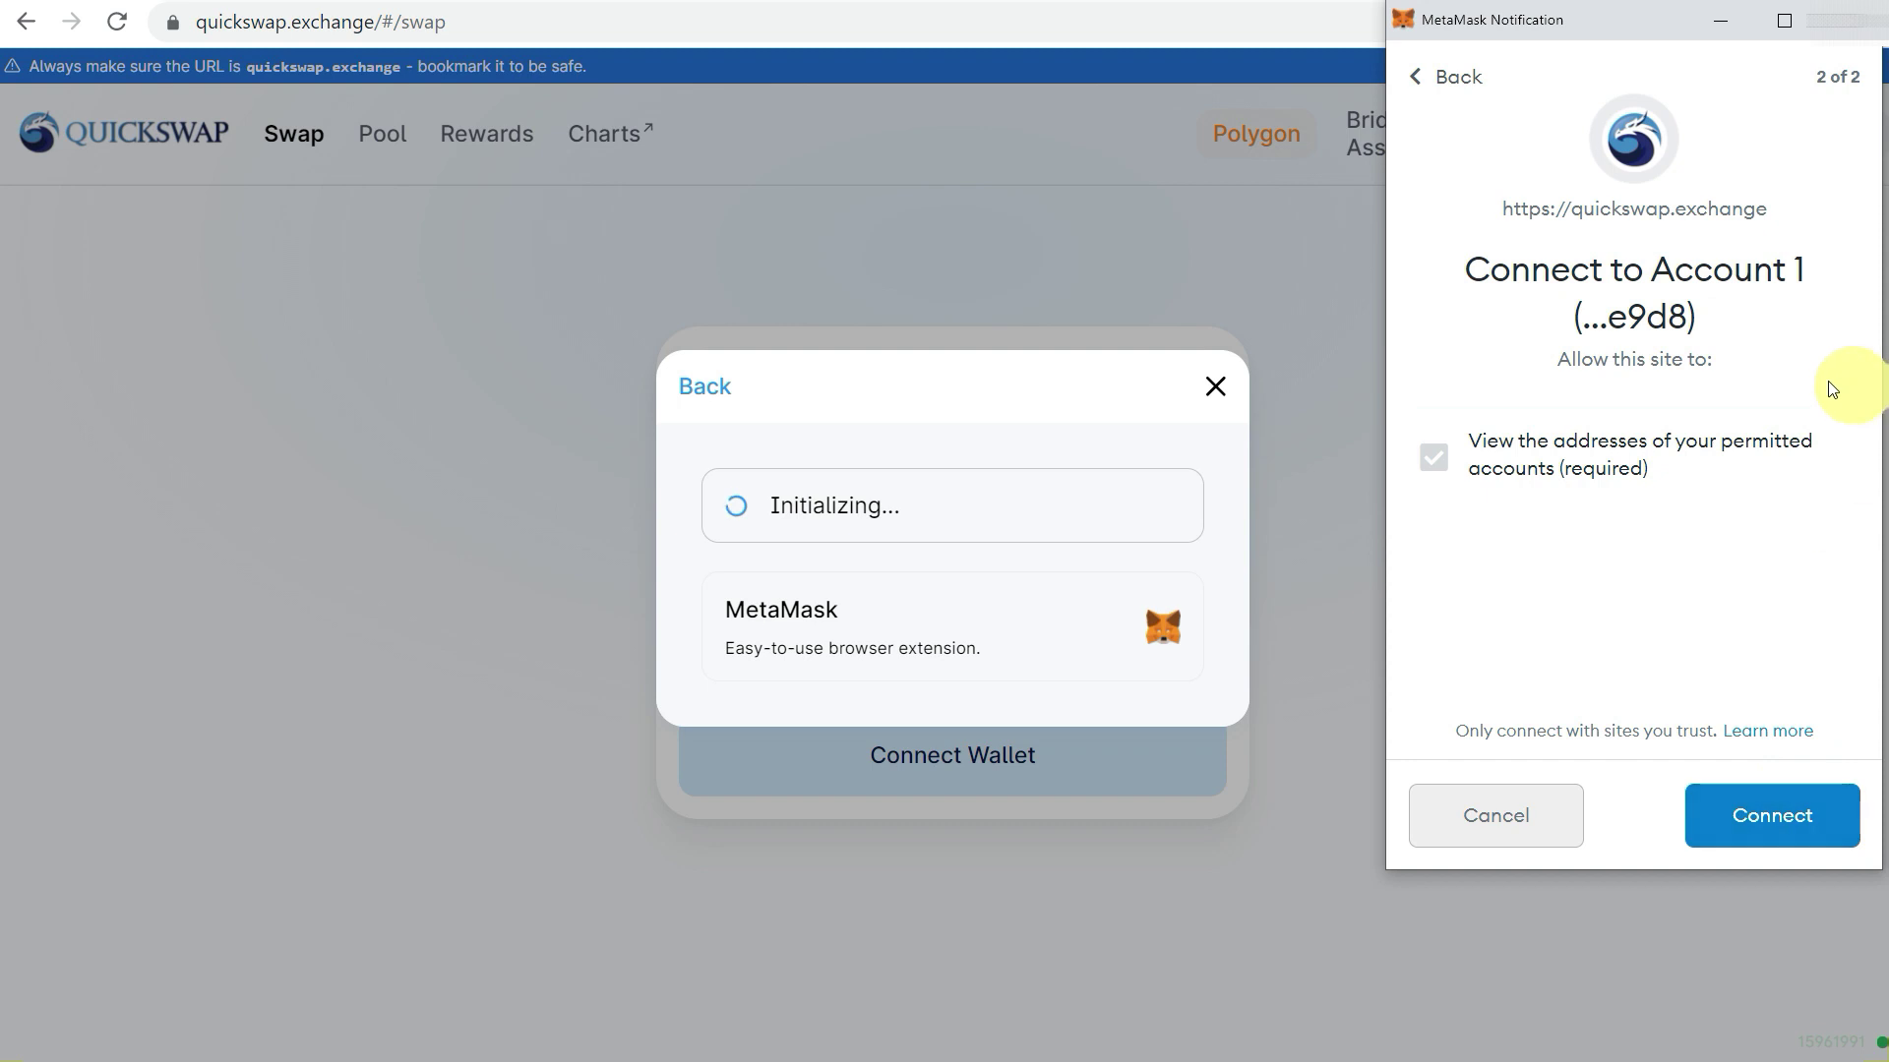
pyautogui.click(1748, 820)
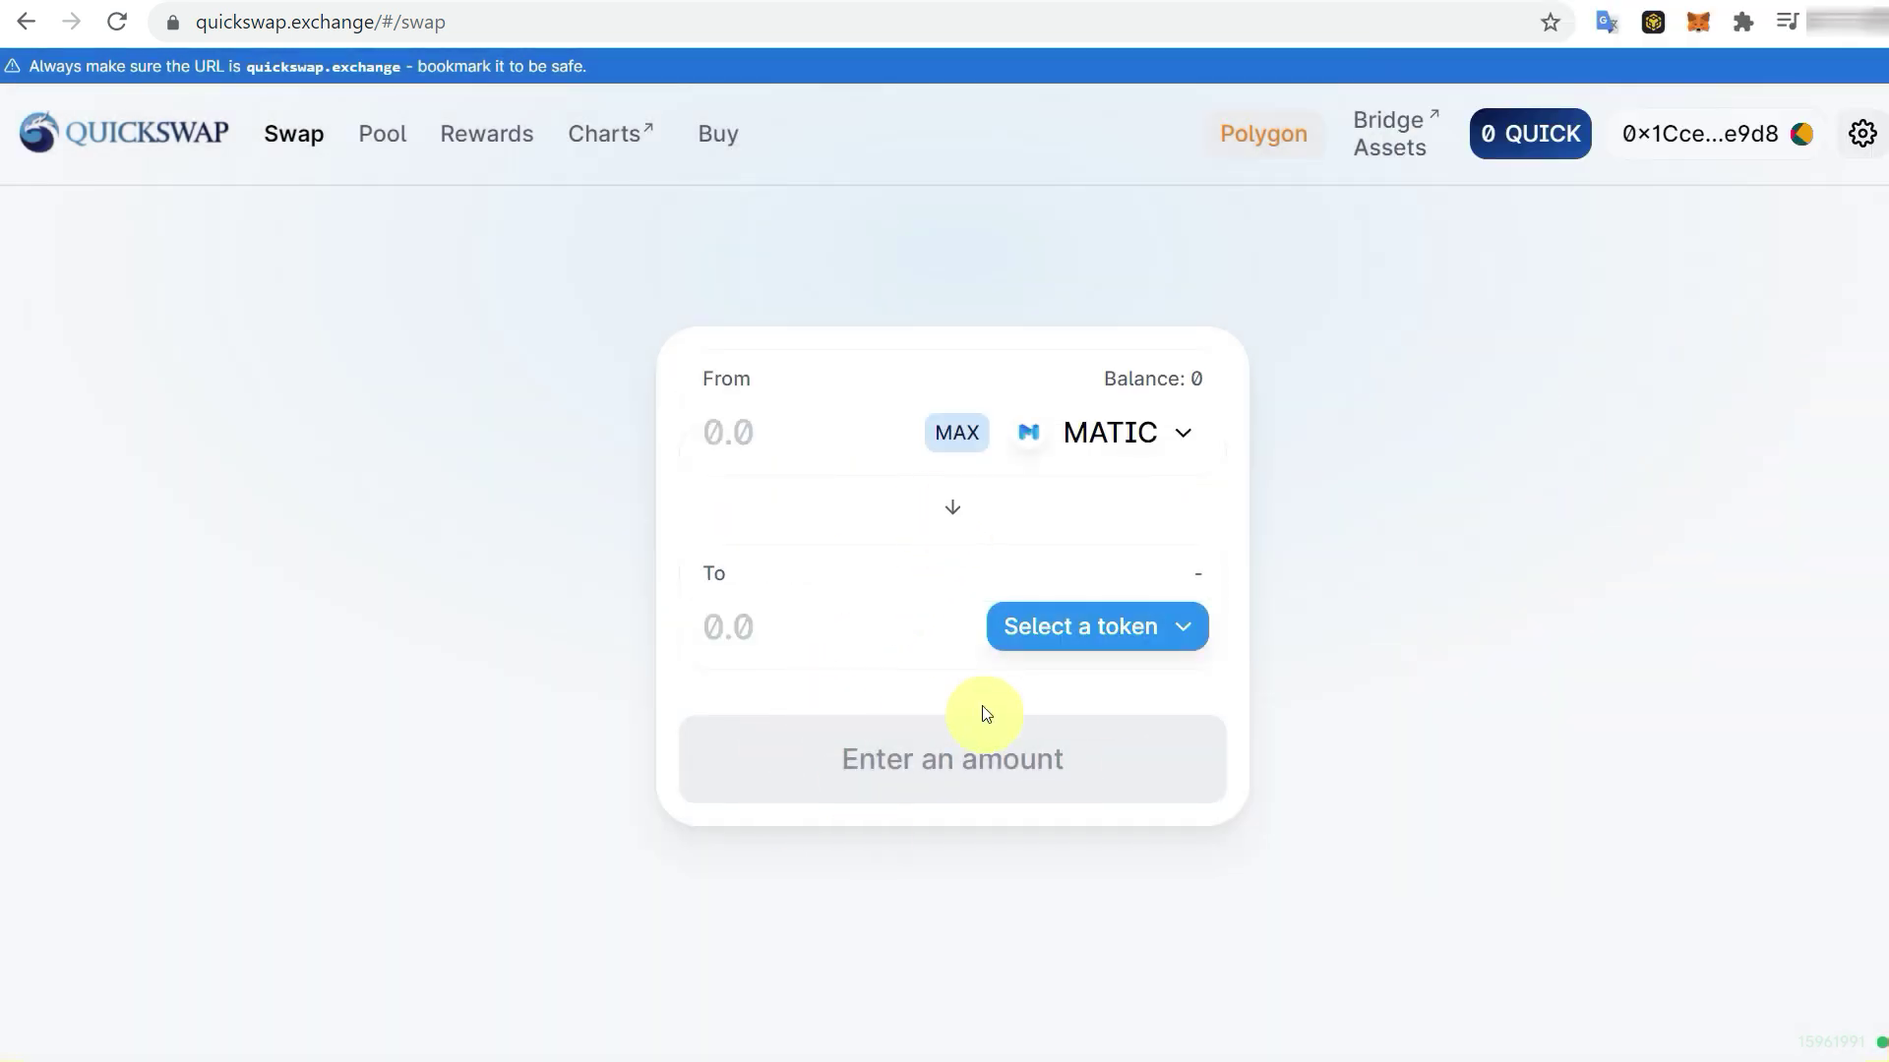
# - Open the MetaMask panel to confirm Account 1 is on Matic Mainnet with 0 MATIC
pyautogui.click(1698, 22)
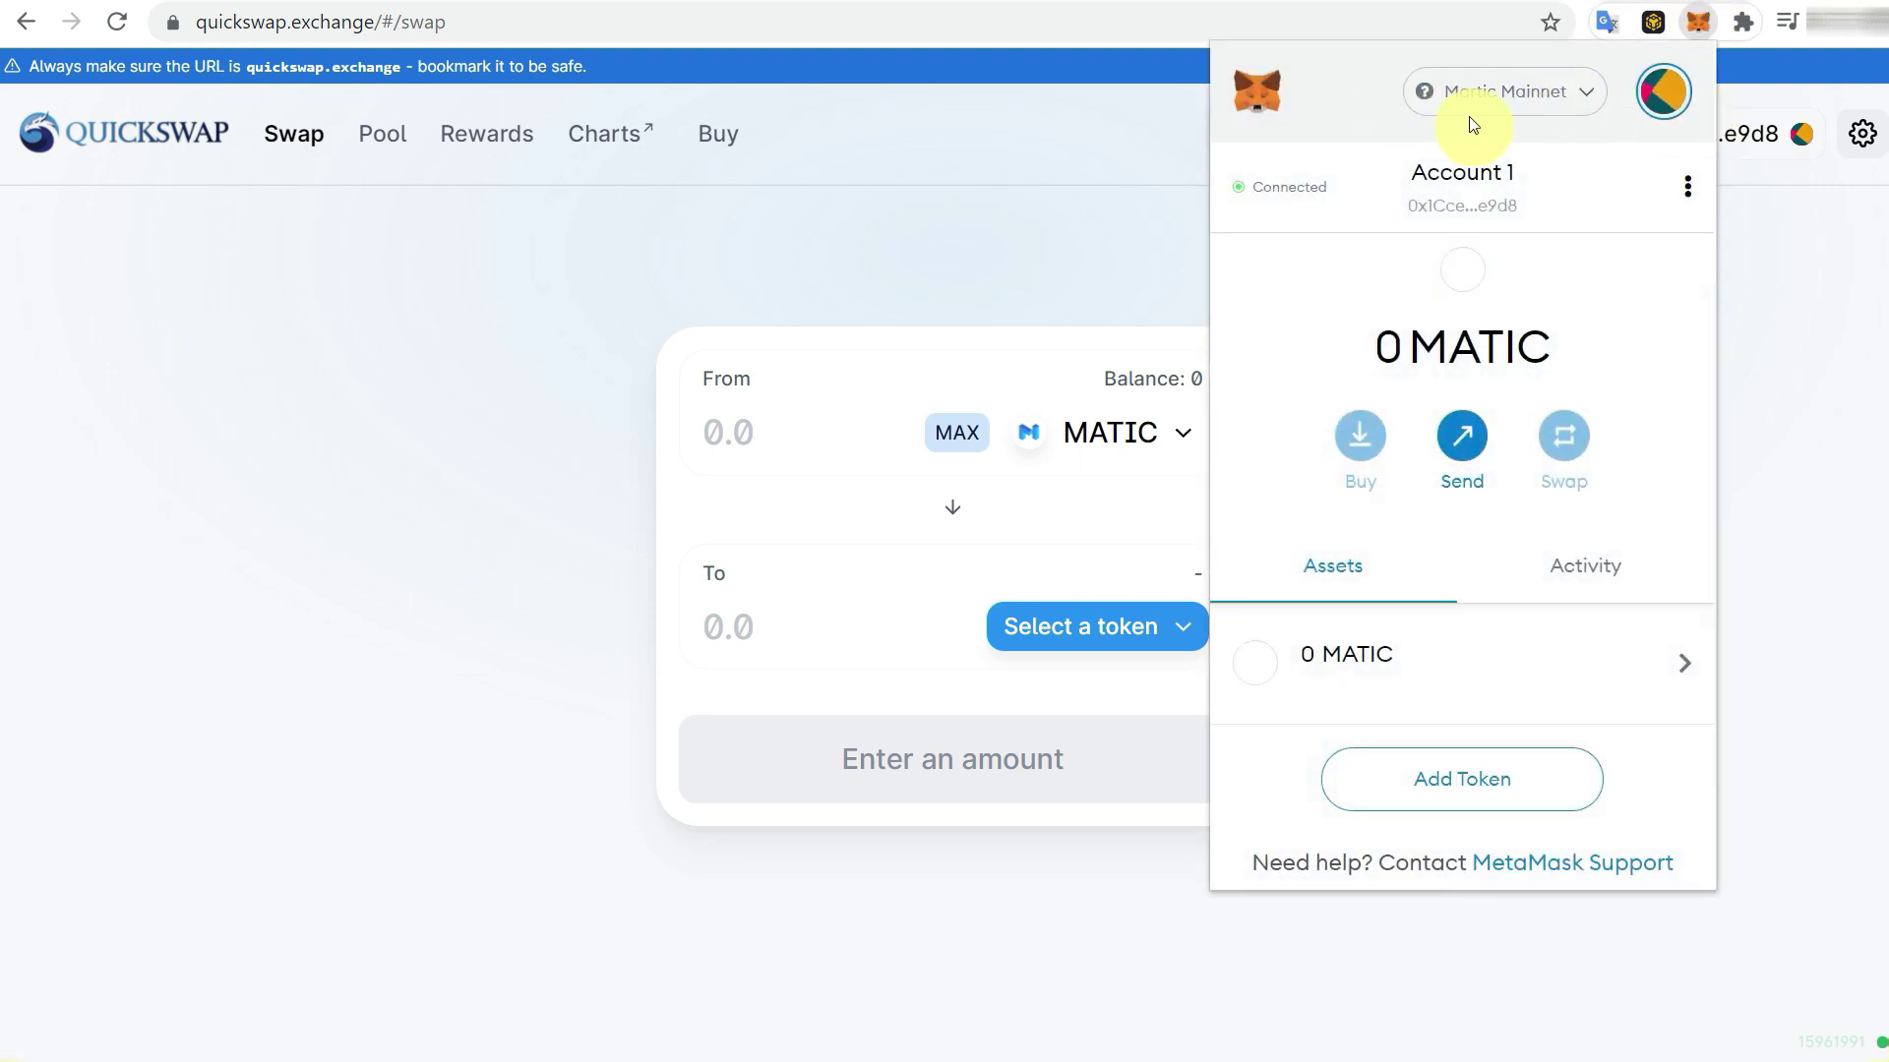